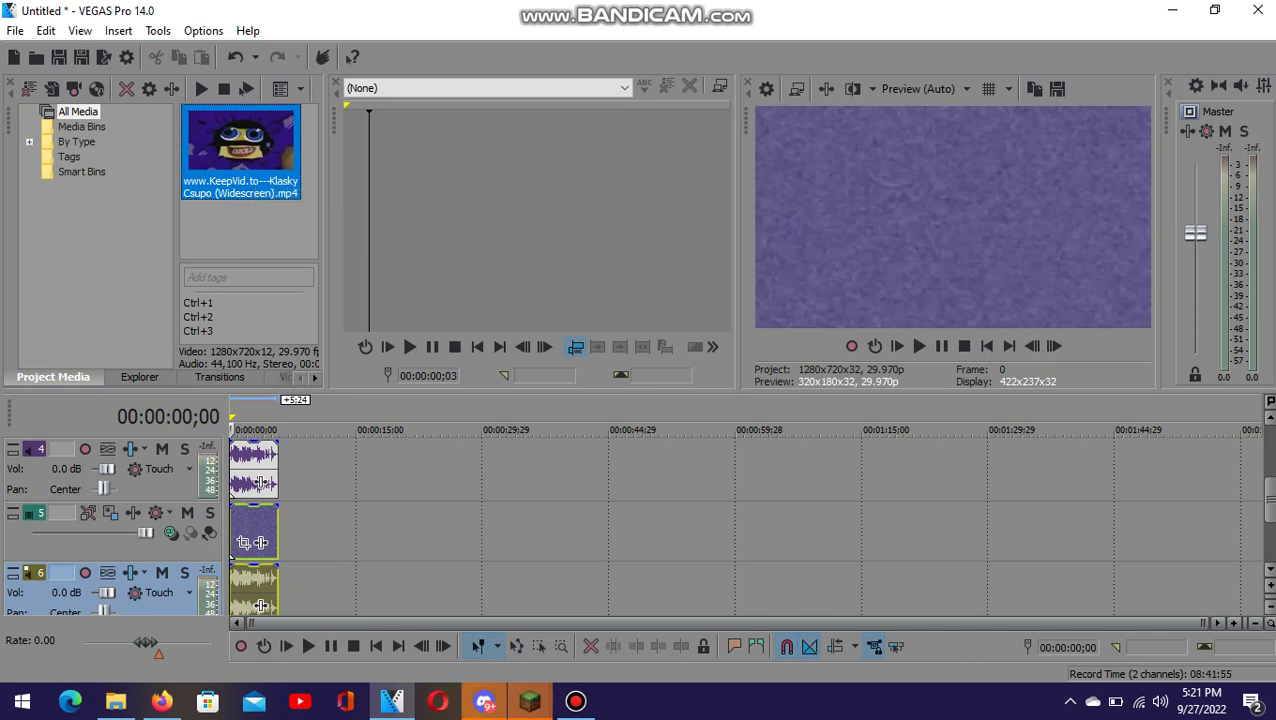
- Paste another copy of the Klasky Csupo video and audio tracks, then return to the top tracks
key("ctrl+v")
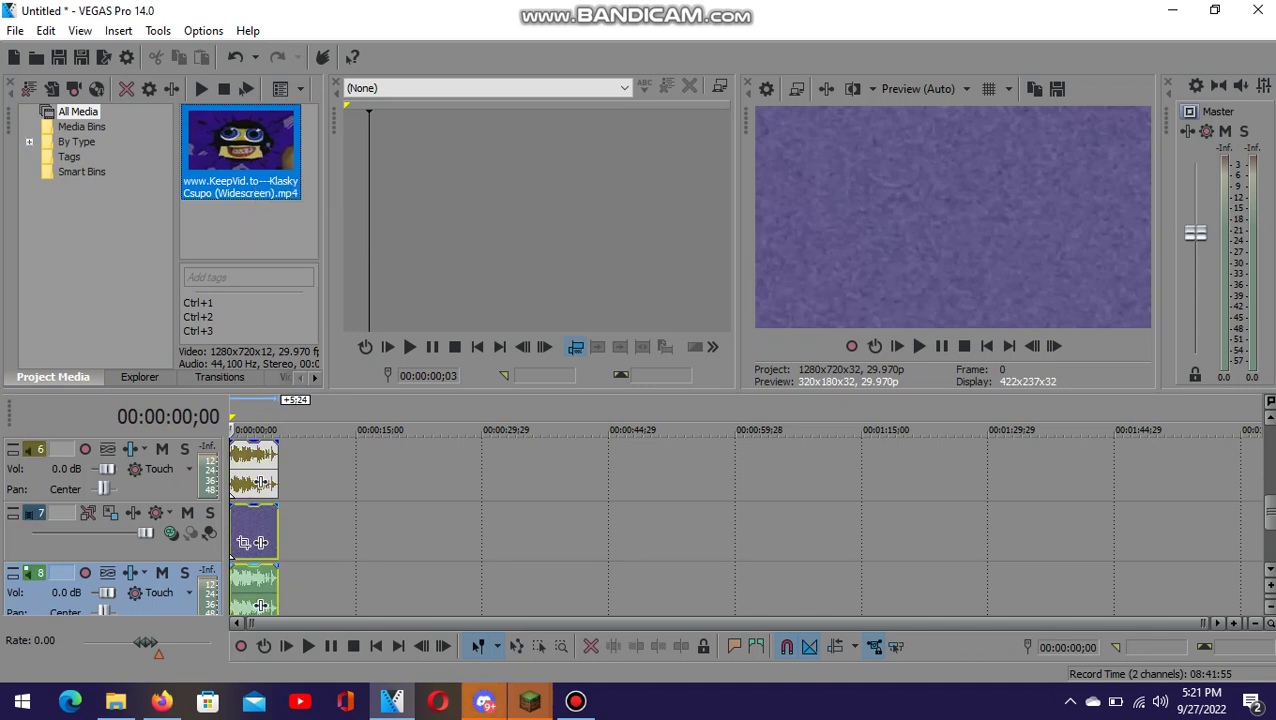
key("ctrl+v")
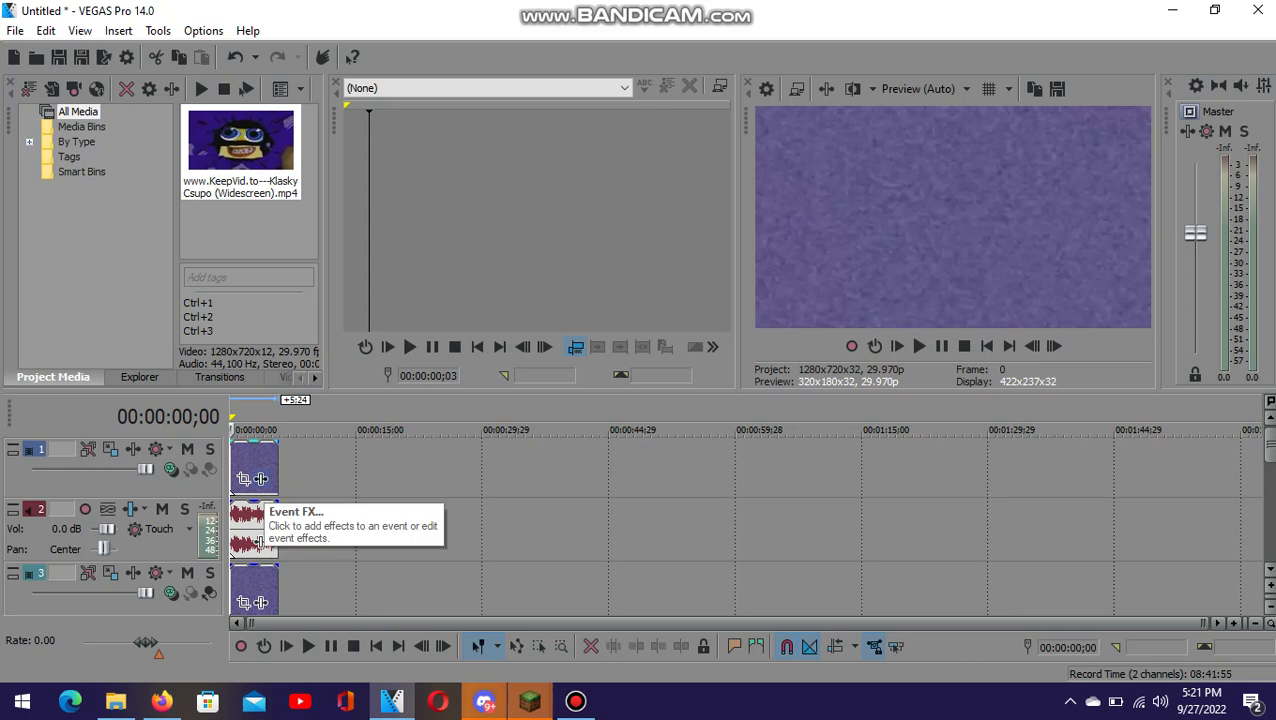
- Add Black and White, Gradient Map and Light Rays to the video clip's effect chain
left_click(261, 479)
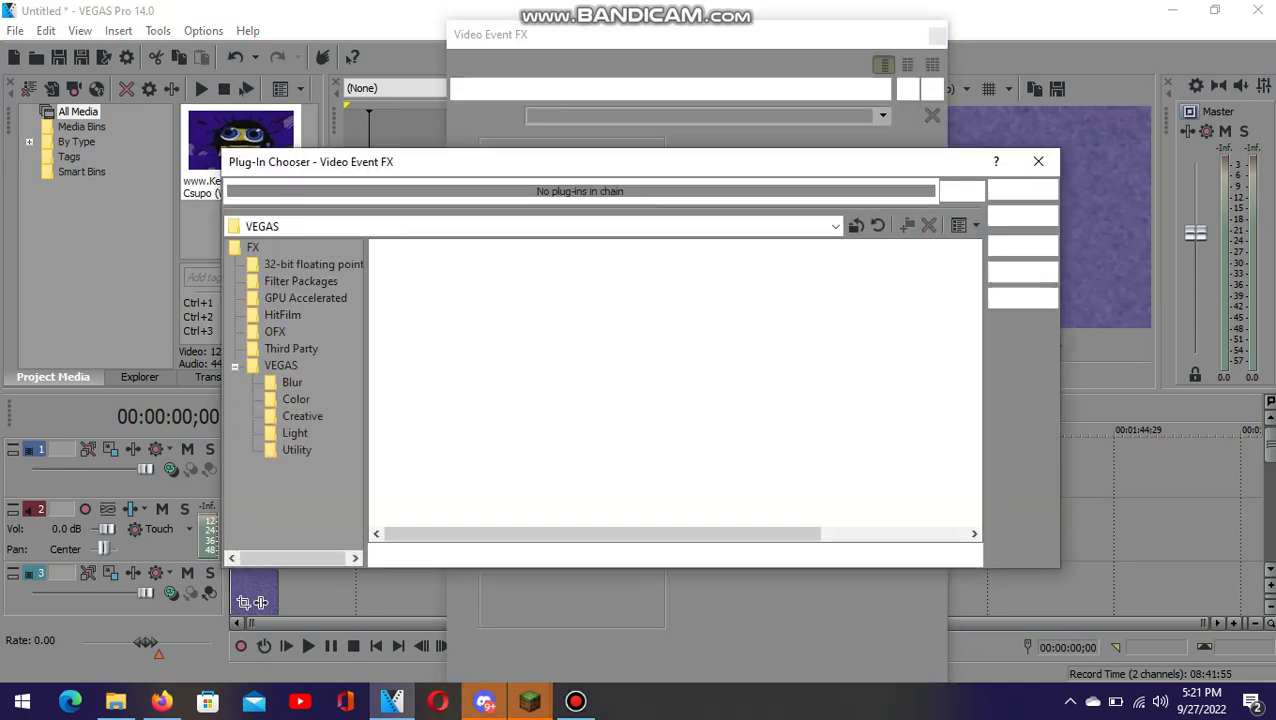
double_click(443, 342)
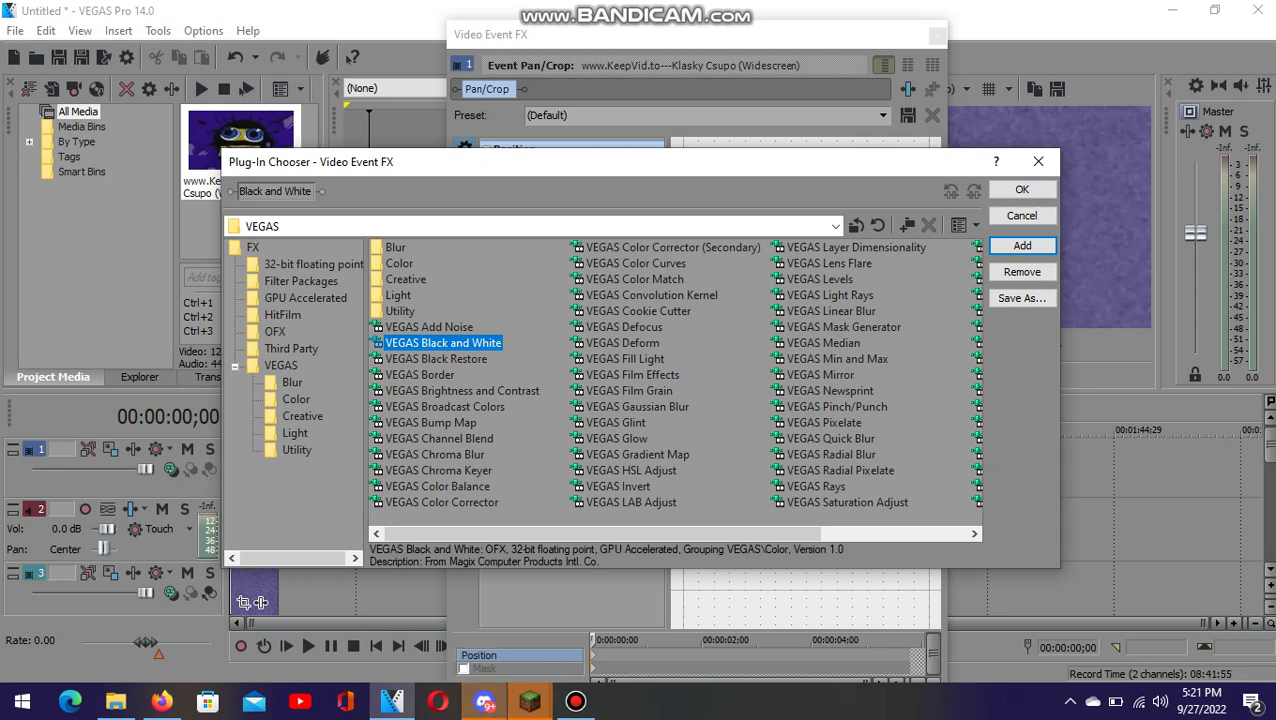
double_click(638, 454)
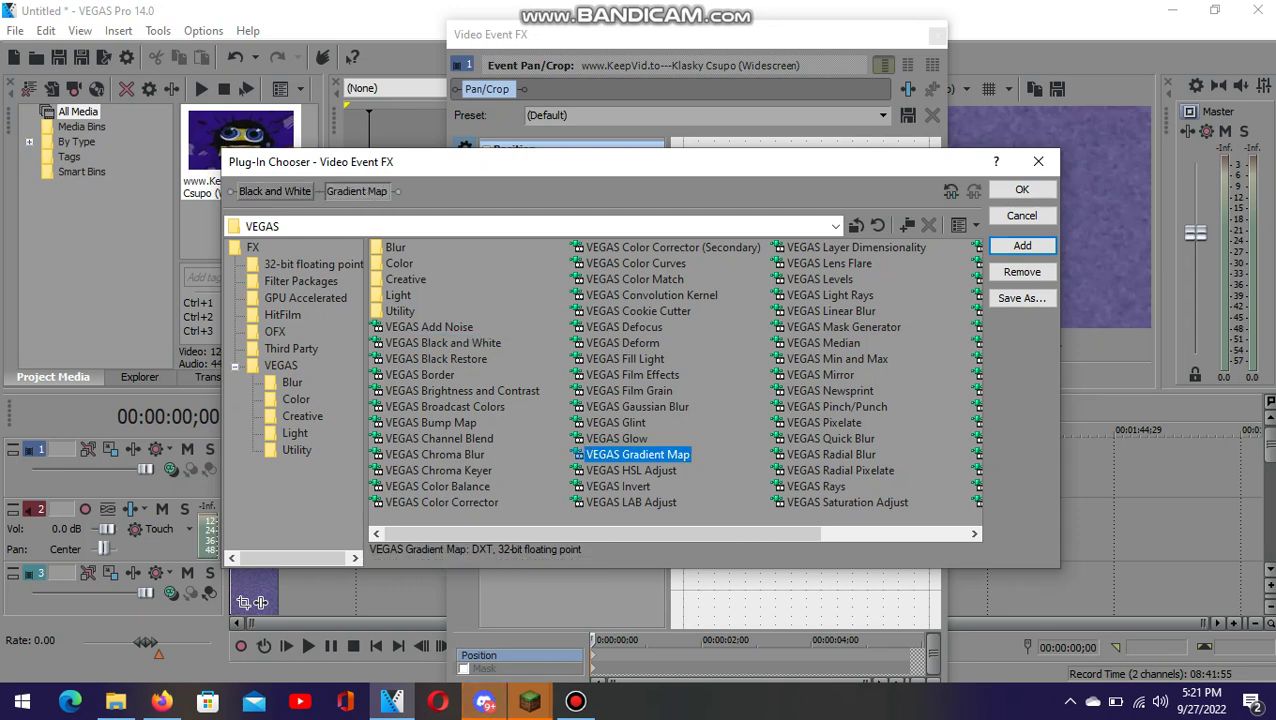
double_click(830, 295)
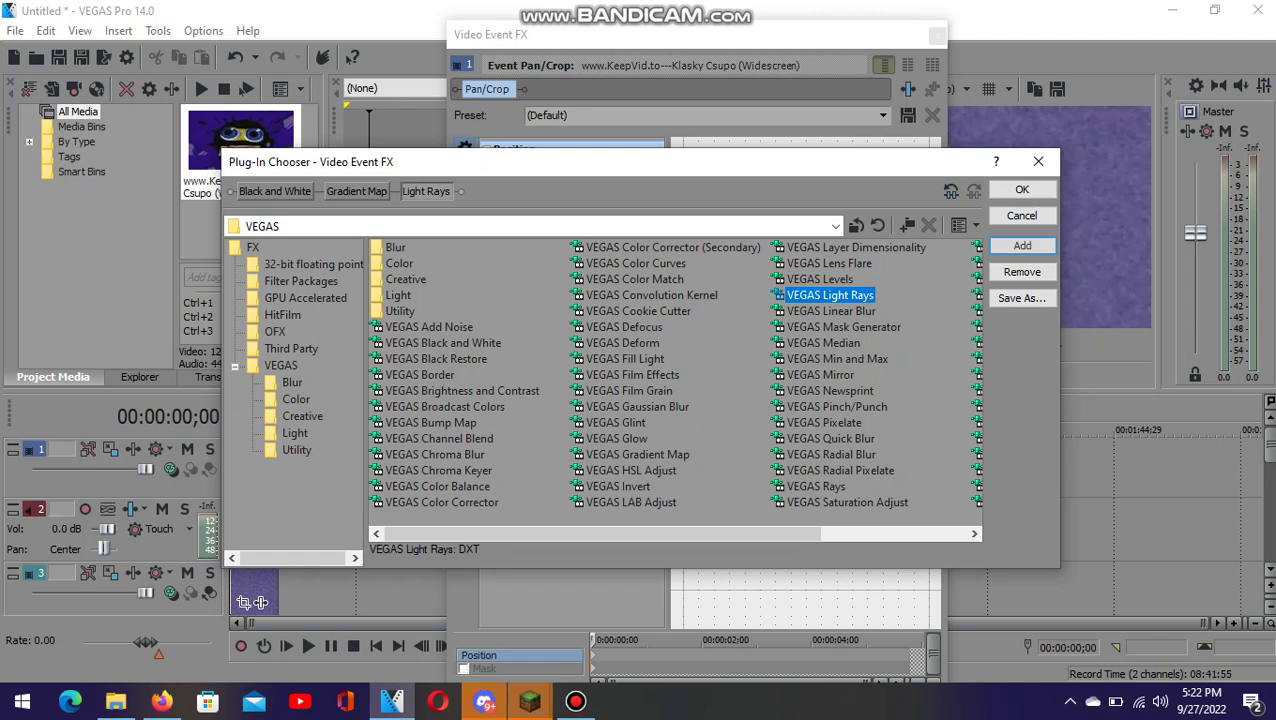
key("Return")
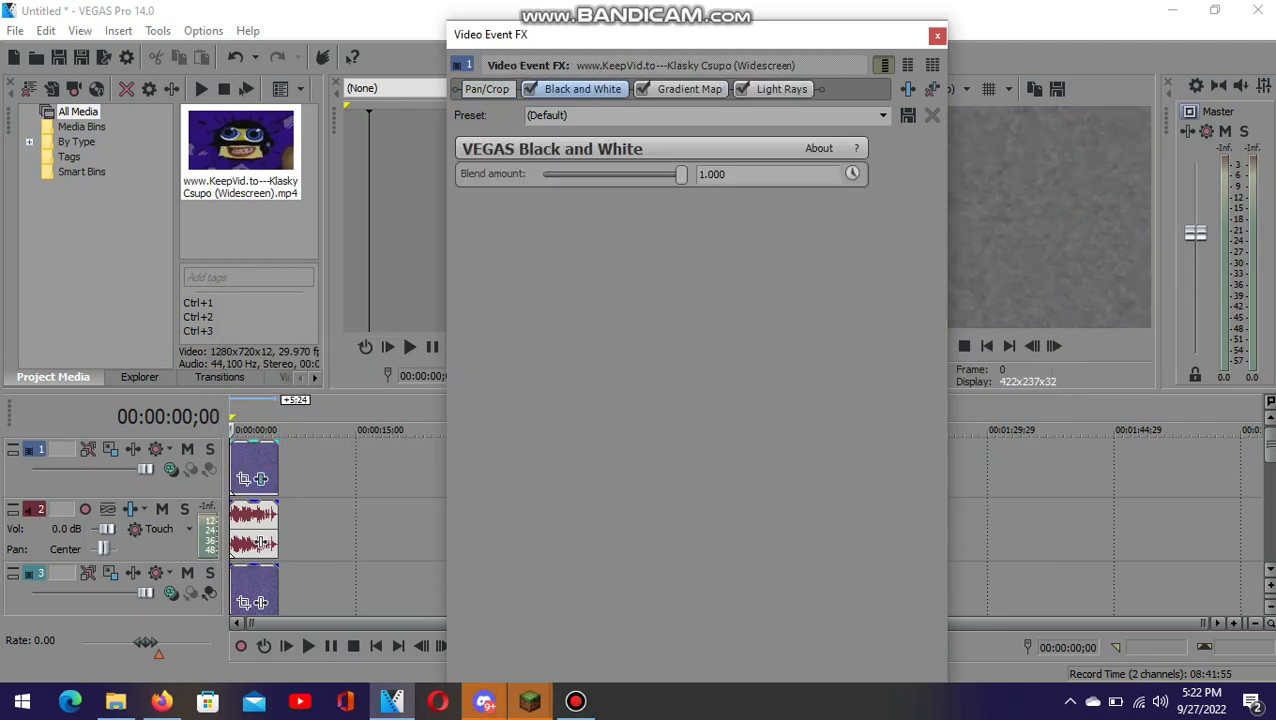
- Set the Gradient Map colour to yellow with alpha 255
left_click(689, 89)
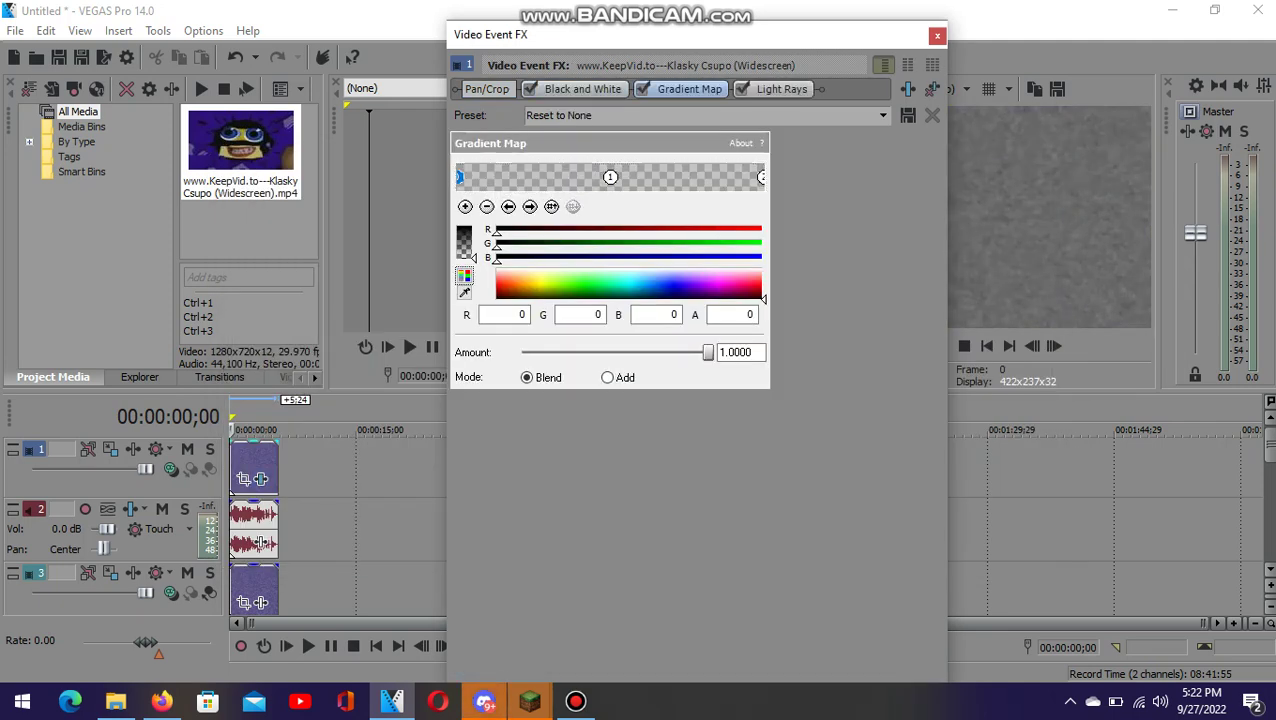
left_click(760, 285)
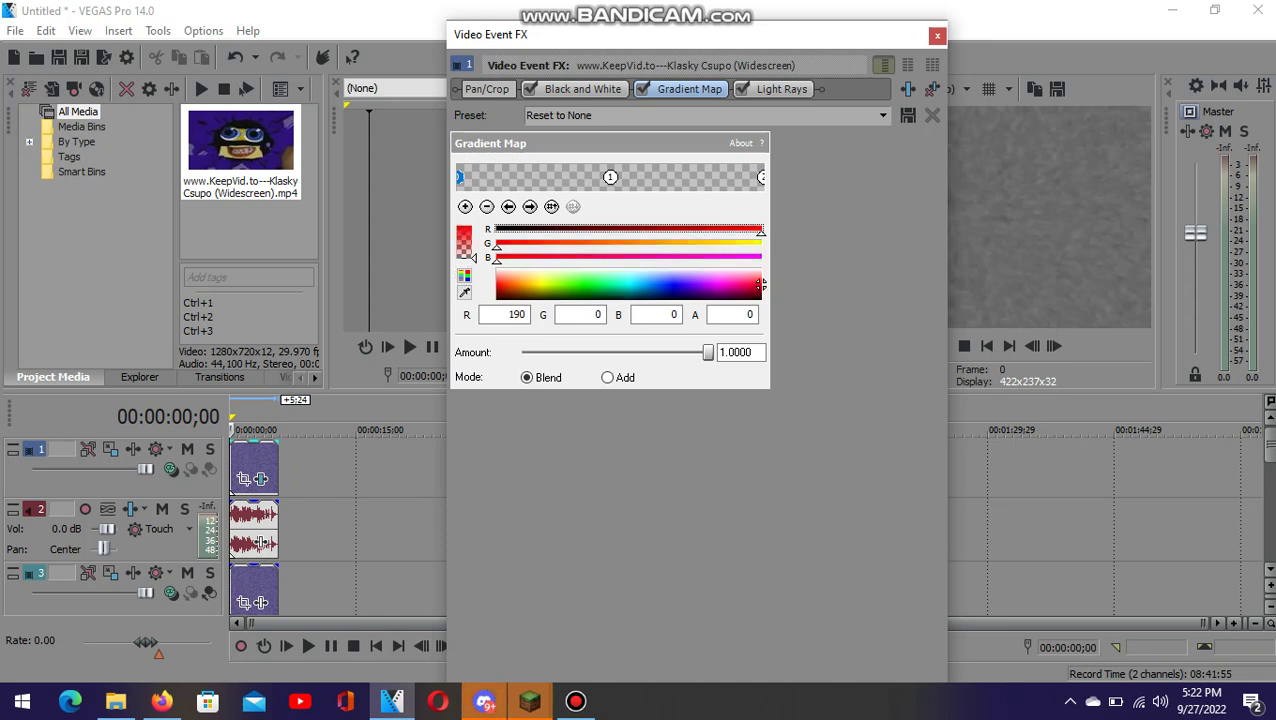
left_click(540, 285)
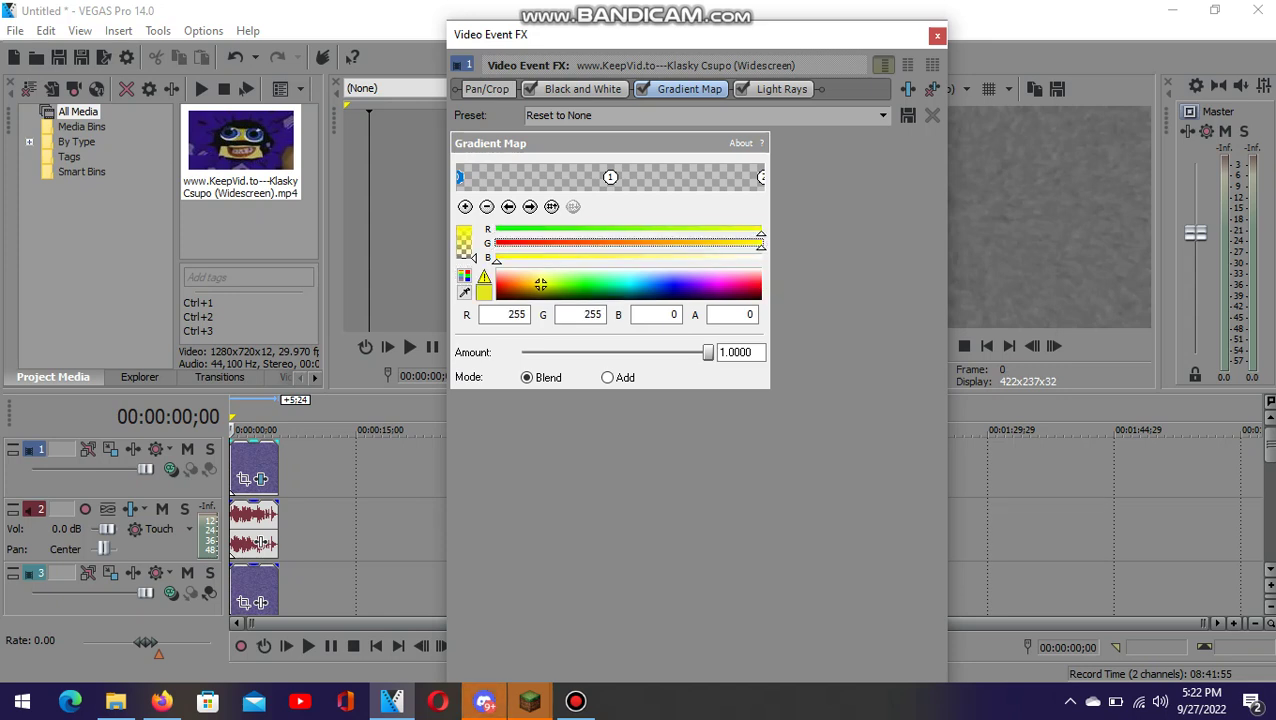
left_click_drag(474, 258, 474, 228)
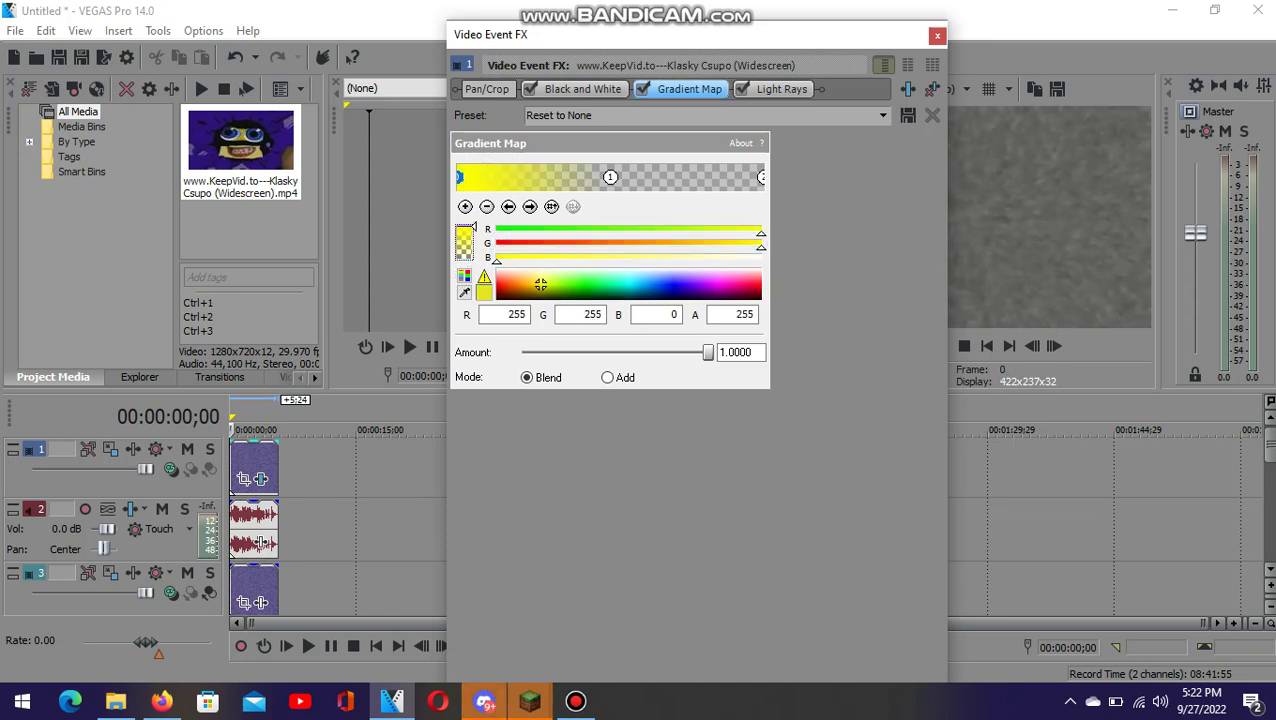
- Apply the Moderate Light Rays preset, close the effects window and preview the clip
left_click(781, 89)
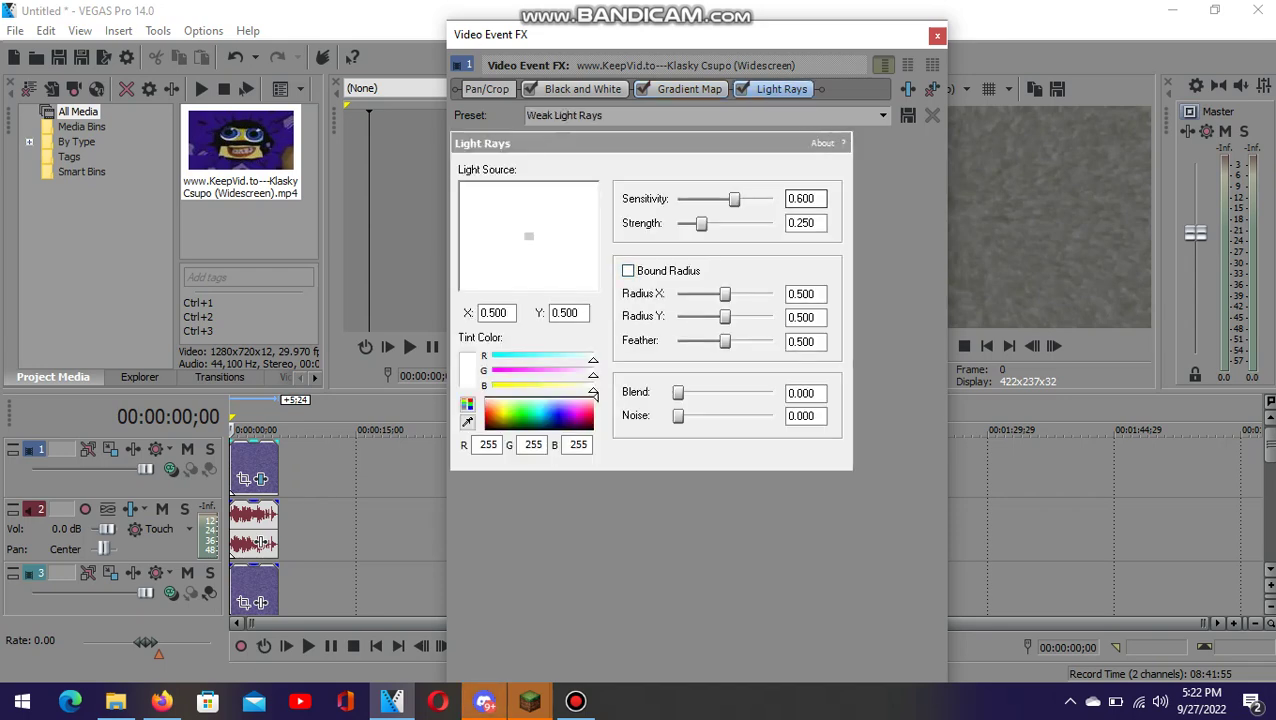
left_click(583, 115)
left_click(583, 145)
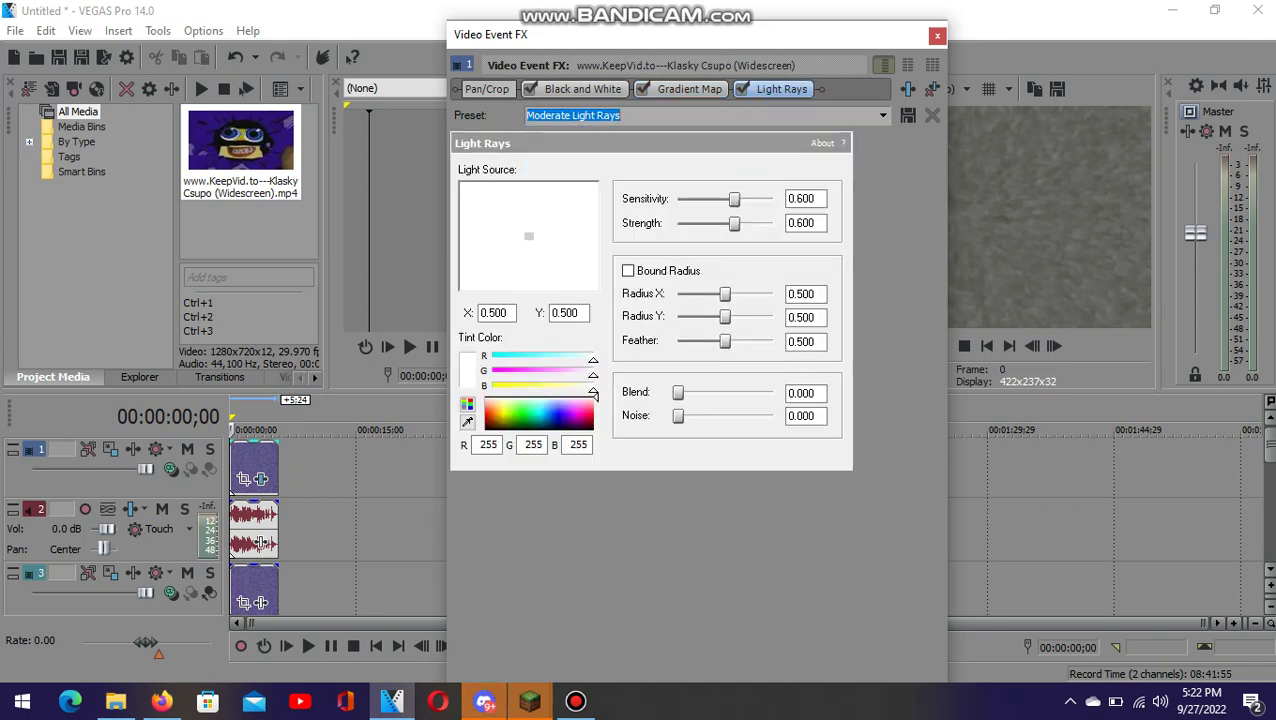
key("Escape")
key("space")
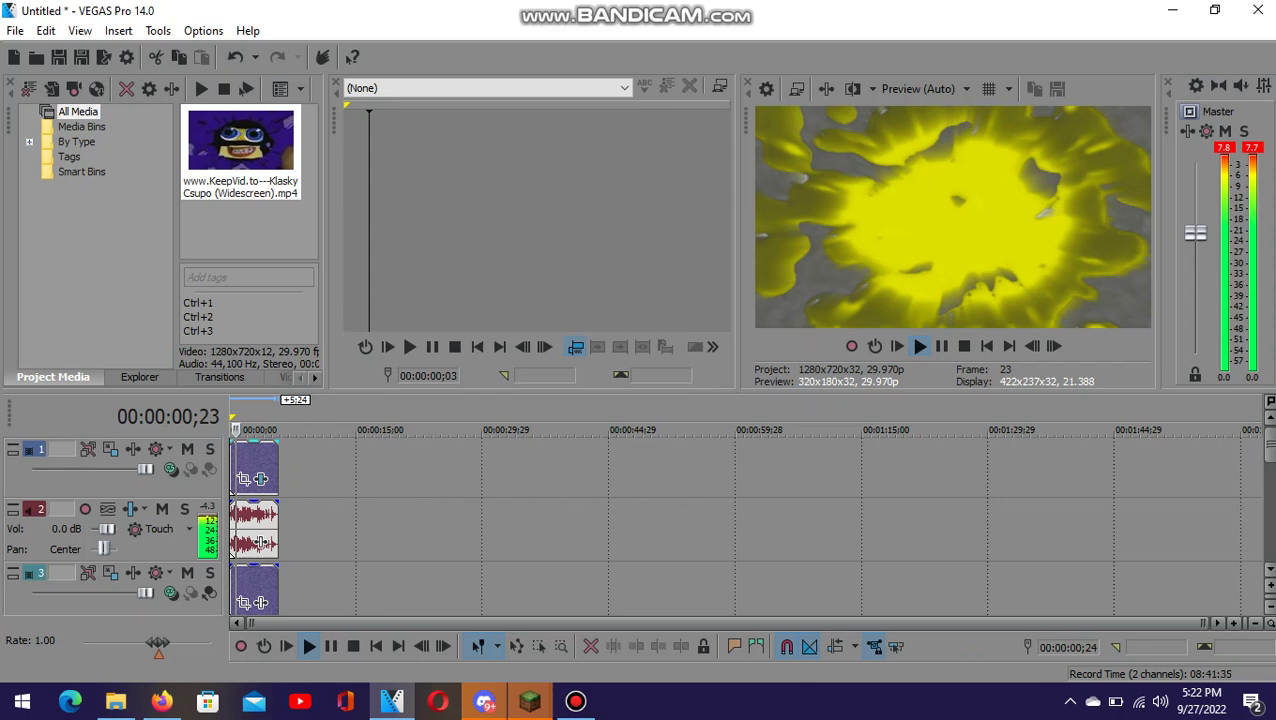
- Give track 2's audio event Classic time stretch with a -5 pitch change
key("space")
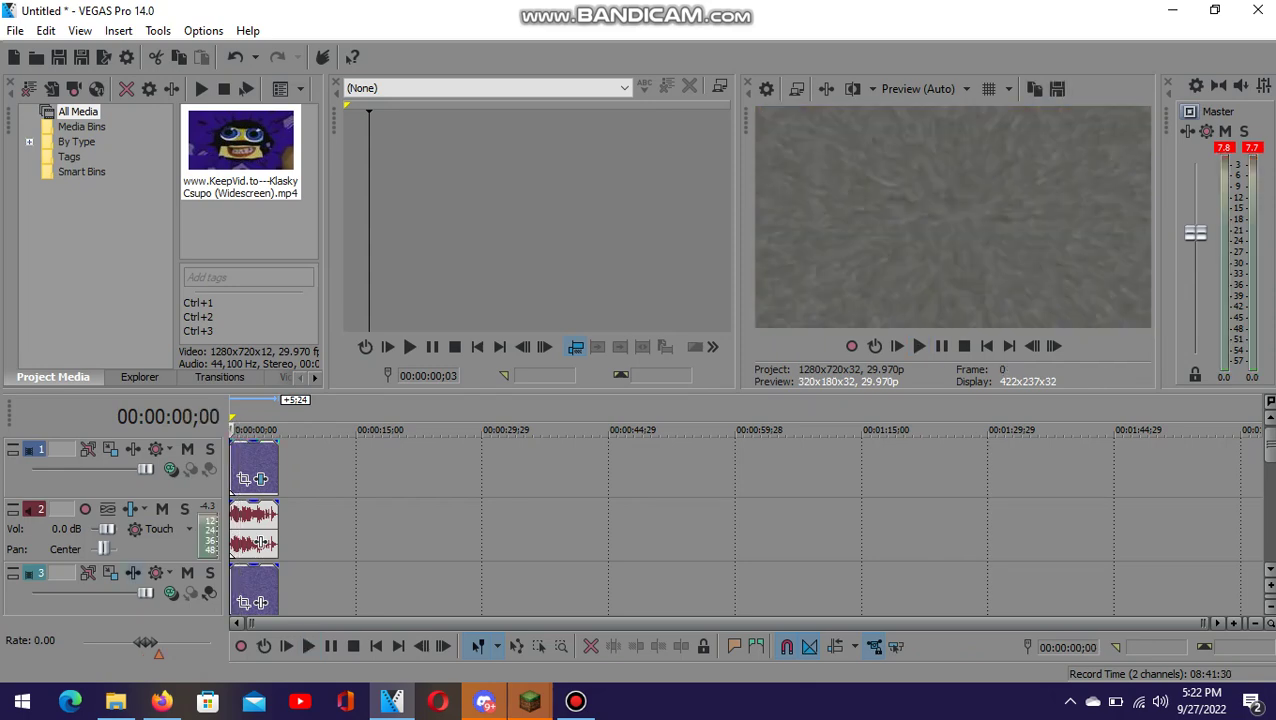
right_click(255, 530)
left_click(300, 669)
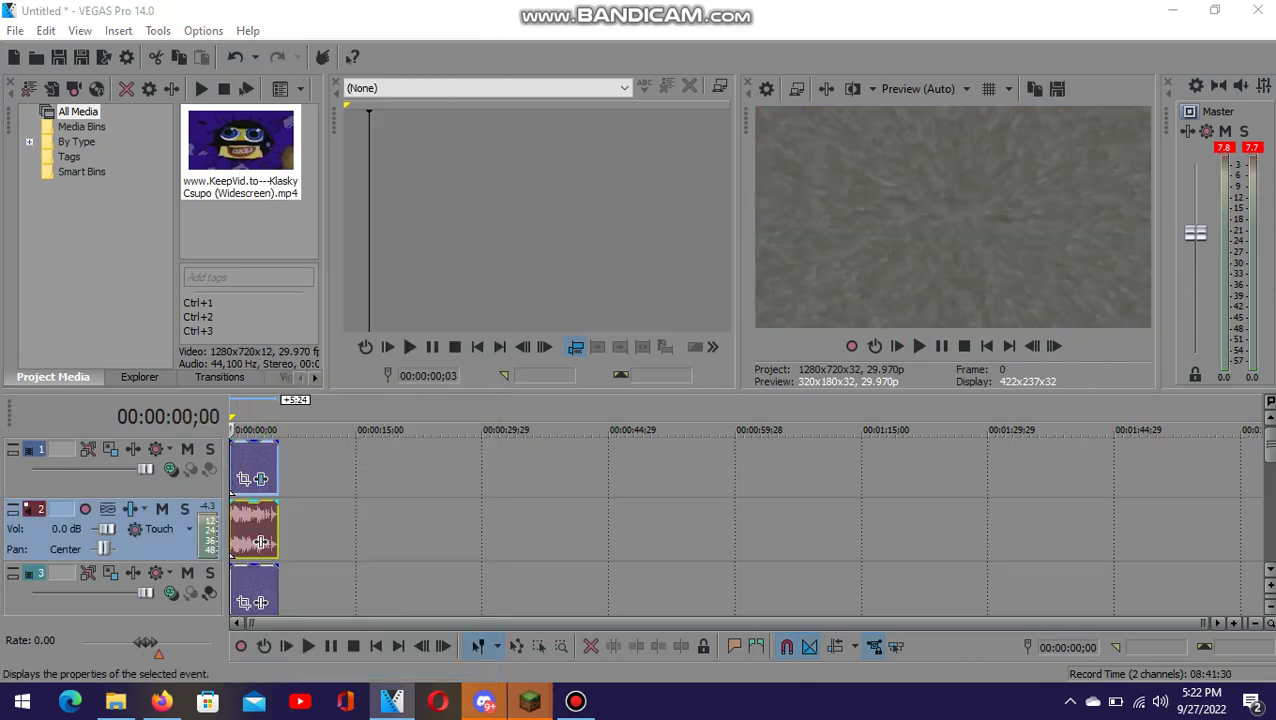
left_click(697, 296)
left_click(612, 330)
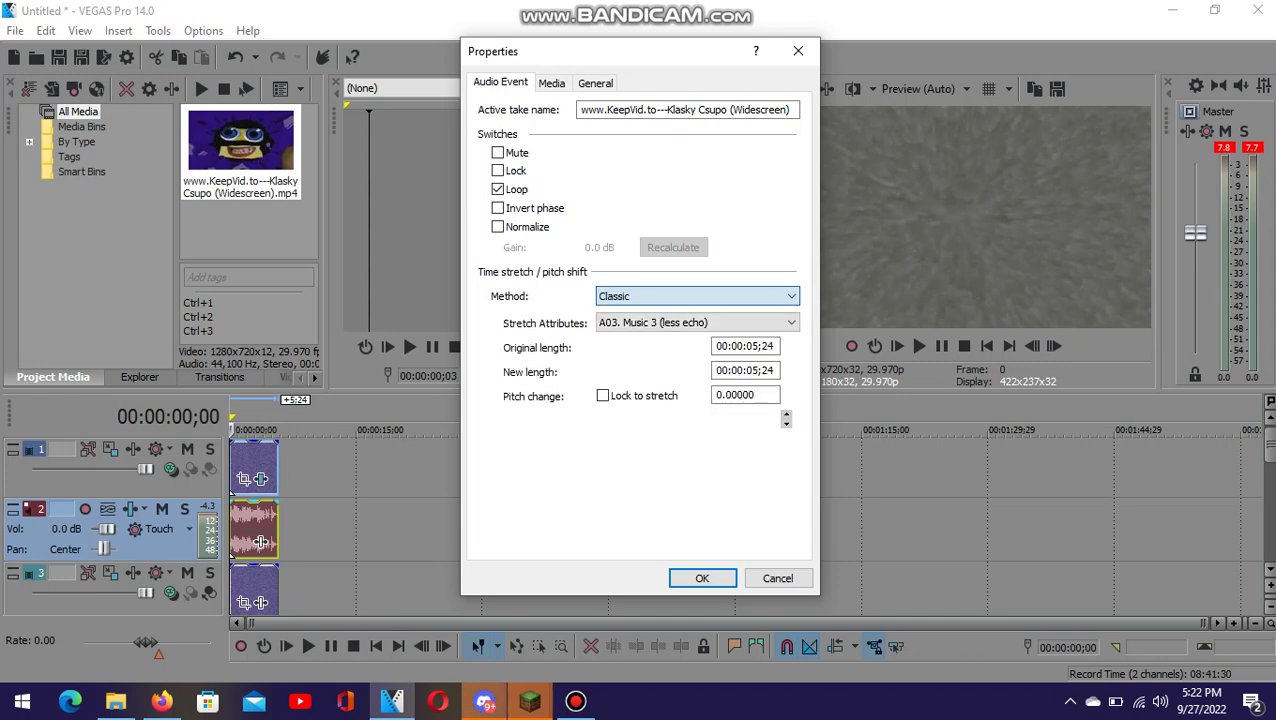
double_click(745, 395)
type("-5")
key("Return")
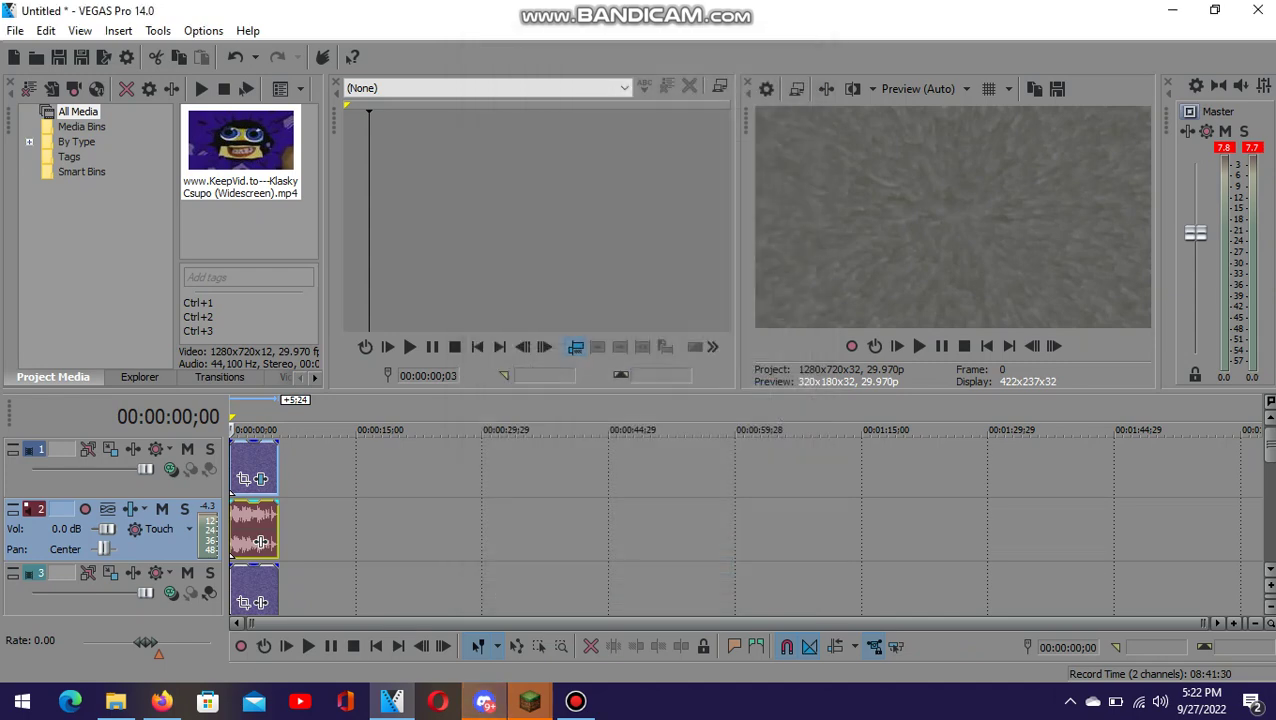
- Re-enter a -5 pitch change in track 2's audio event properties
right_click(249, 530)
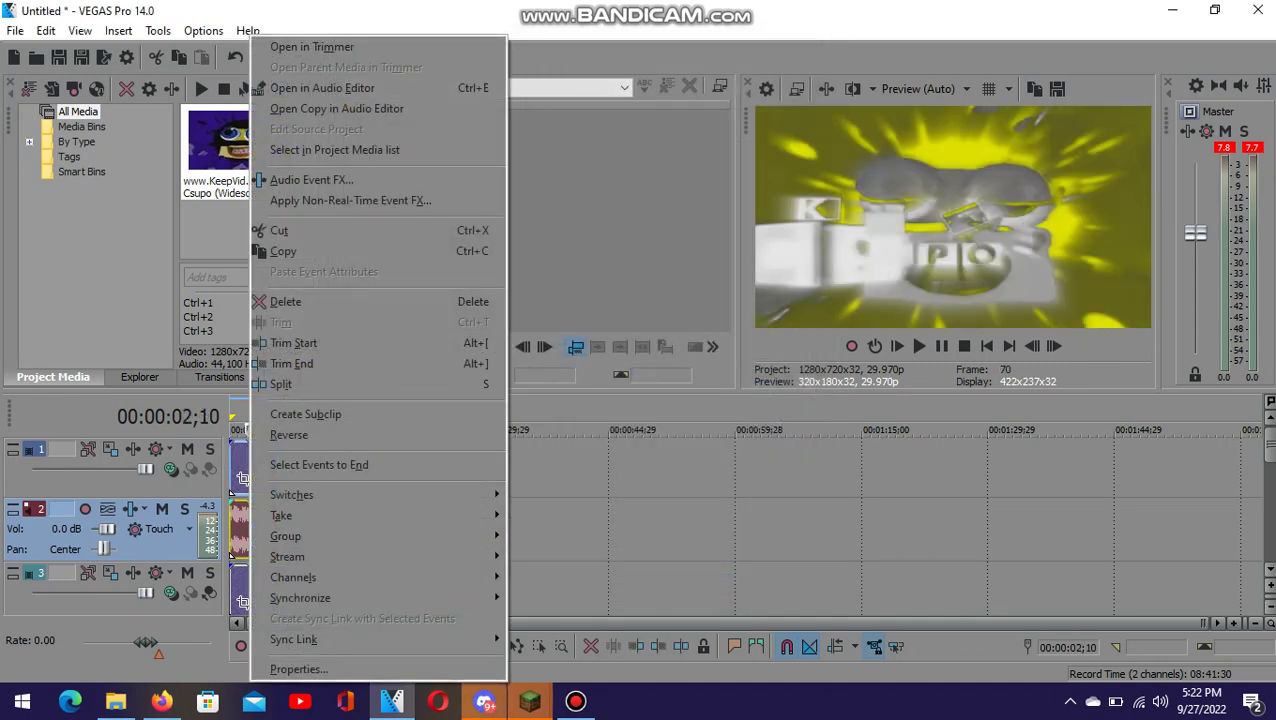
left_click(300, 672)
double_click(745, 395)
type("-5")
key("Return")
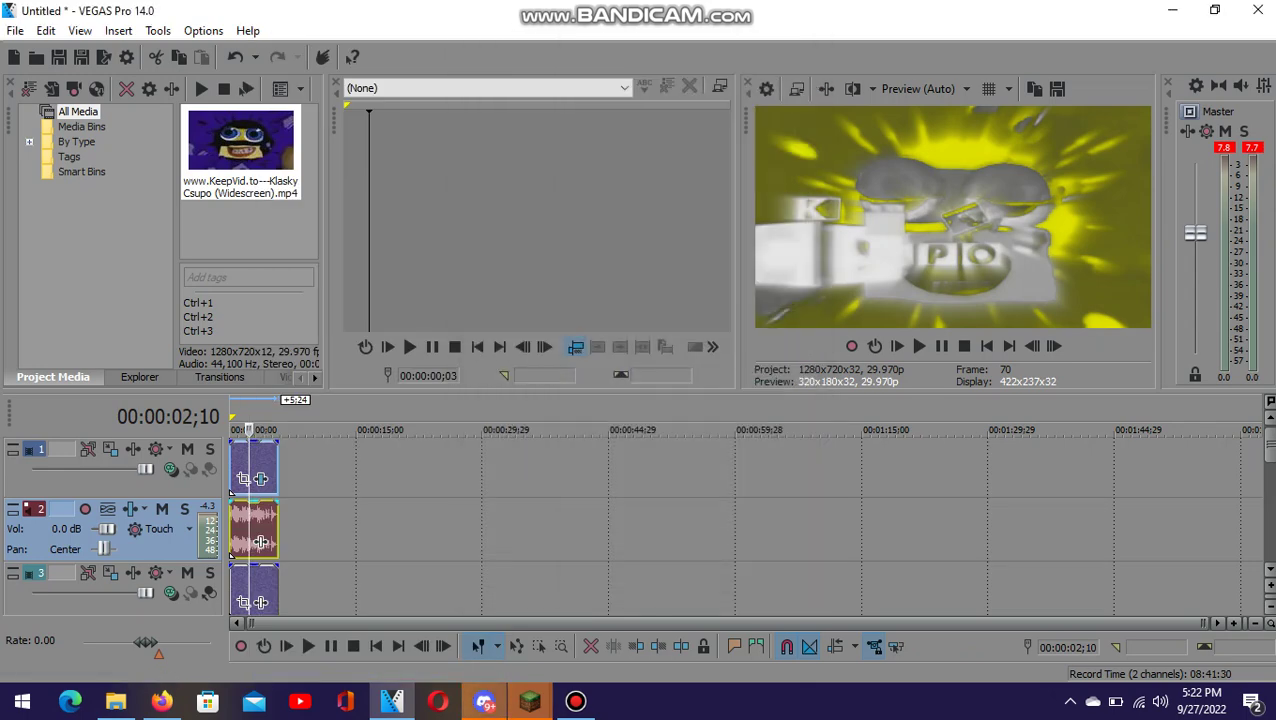
- Set track 4's audio event to Classic stretch and change its pitch value
scroll(231, 490, "down", 2)
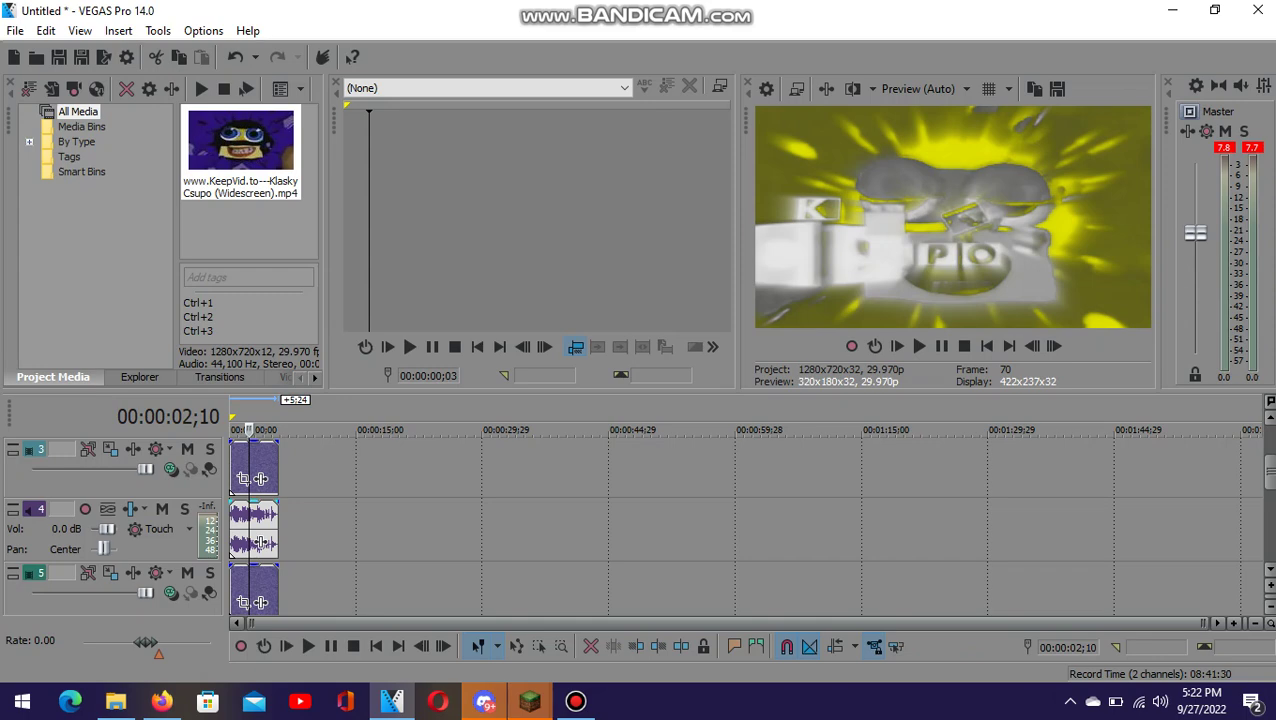
right_click(245, 525)
left_click(285, 669)
key("alt+Down")
key("Down")
key("Down")
key("Return")
key("Tab")
key("Tab")
key("Tab")
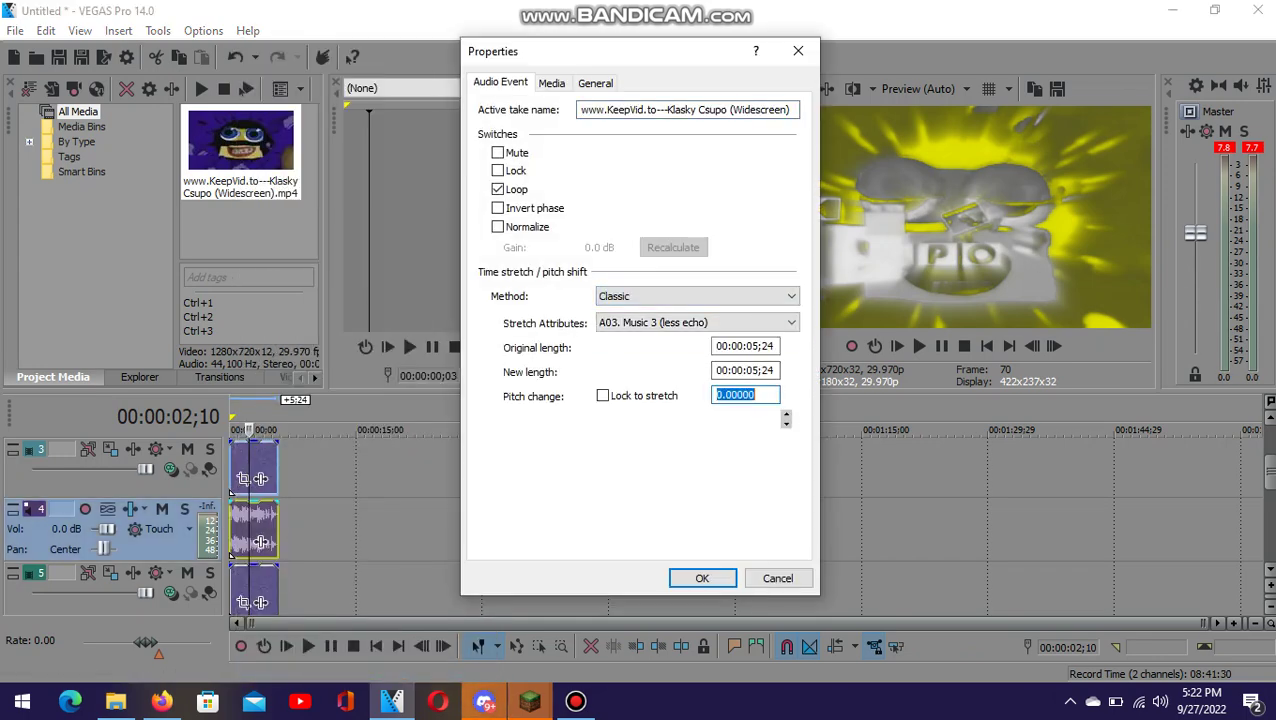
type("-")
key("Return")
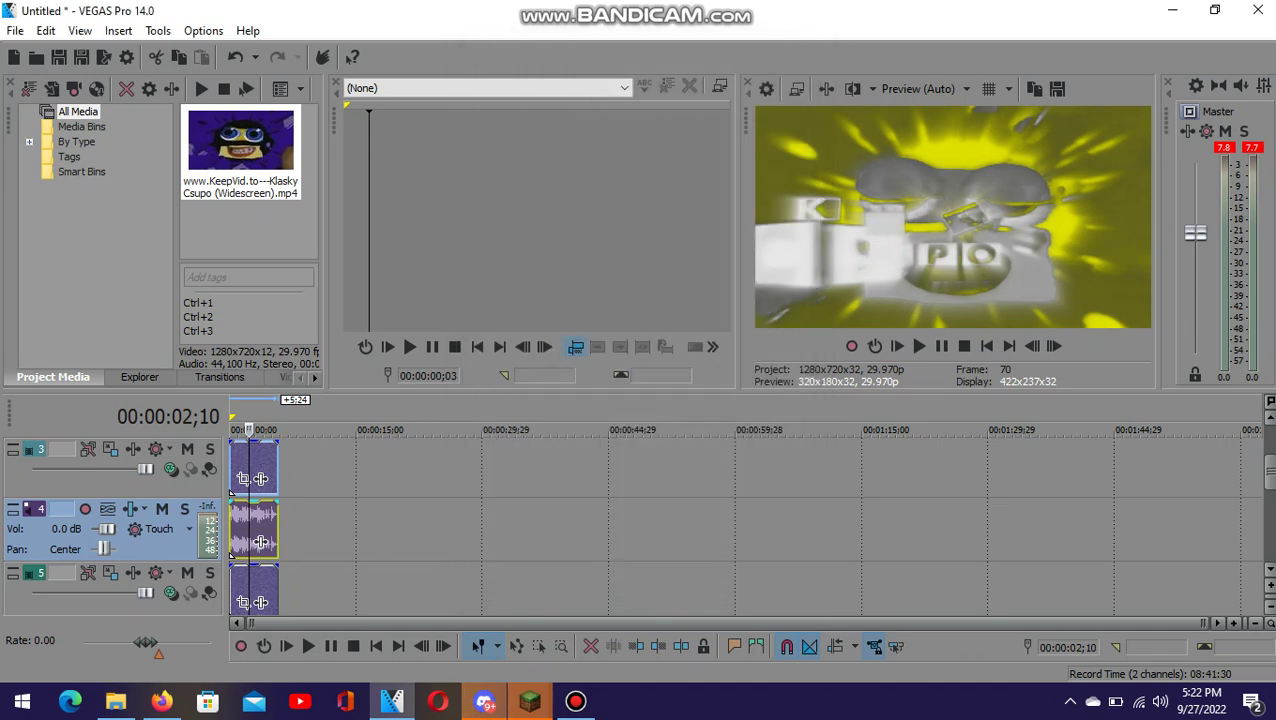
scroll(640, 525, "down", 2)
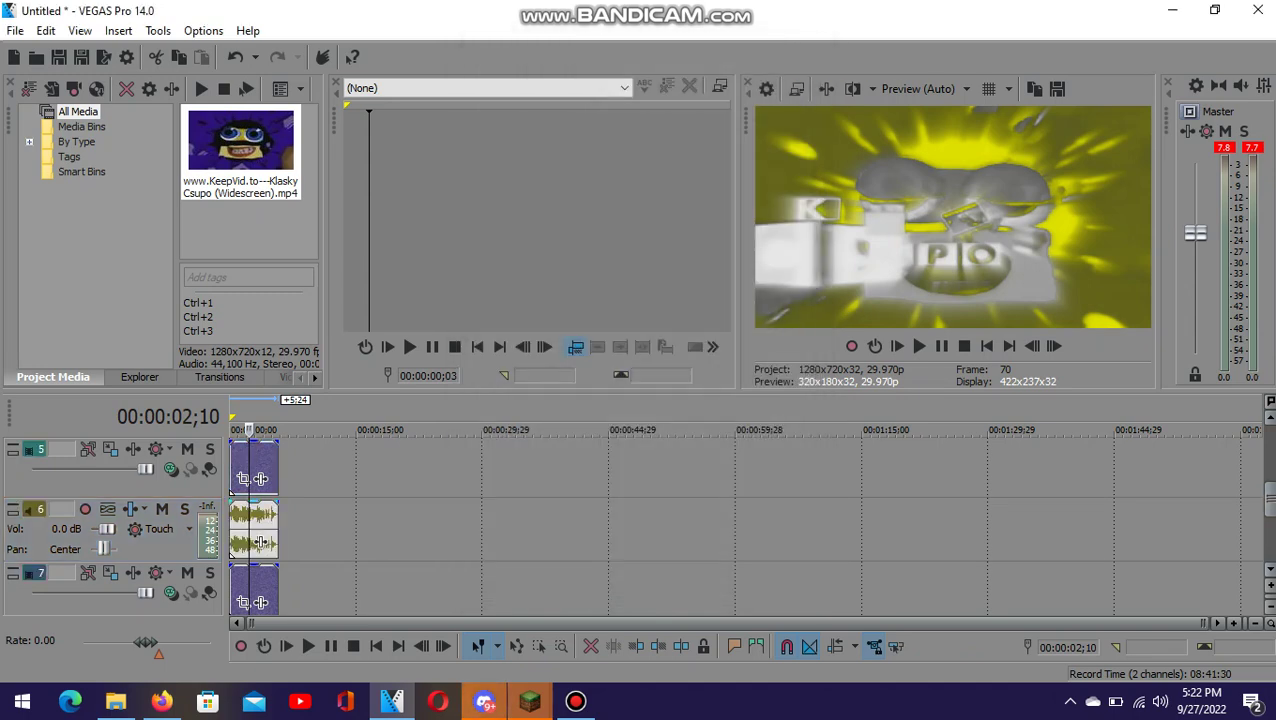
- Set track 6's audio event to Classic stretch with a -5 pitch change
right_click(256, 530)
left_click(300, 669)
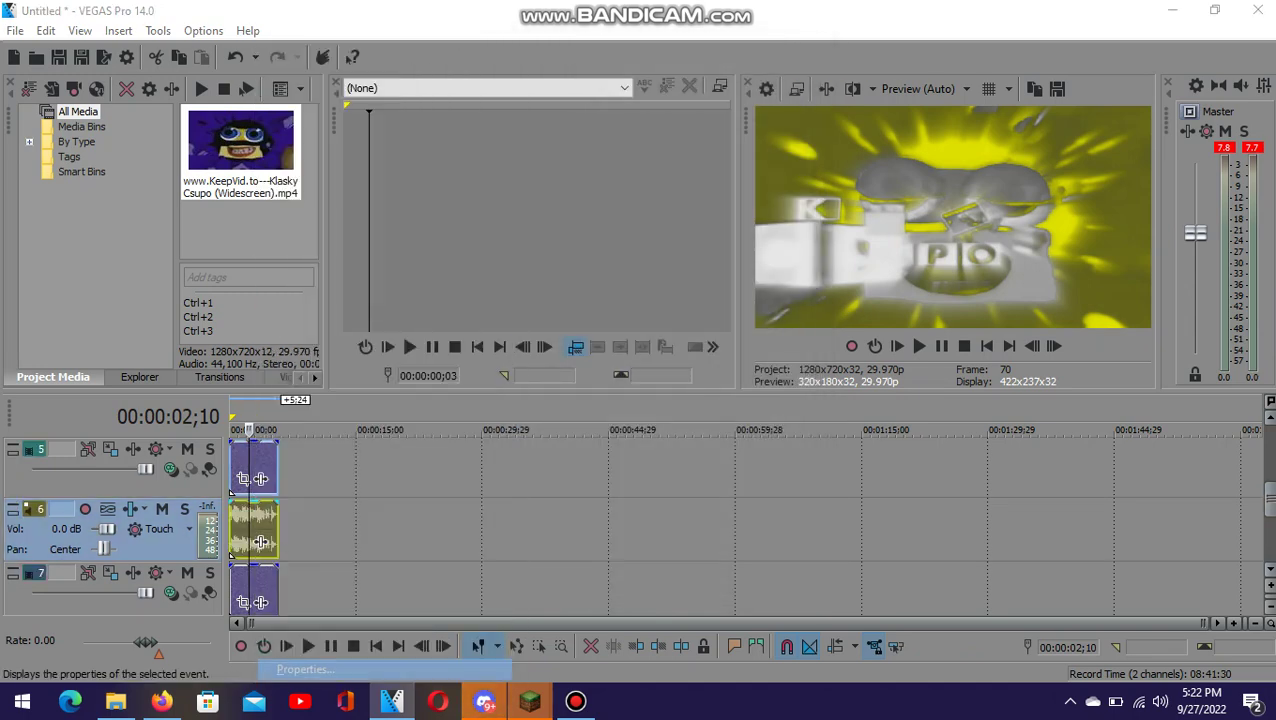
left_click(697, 296)
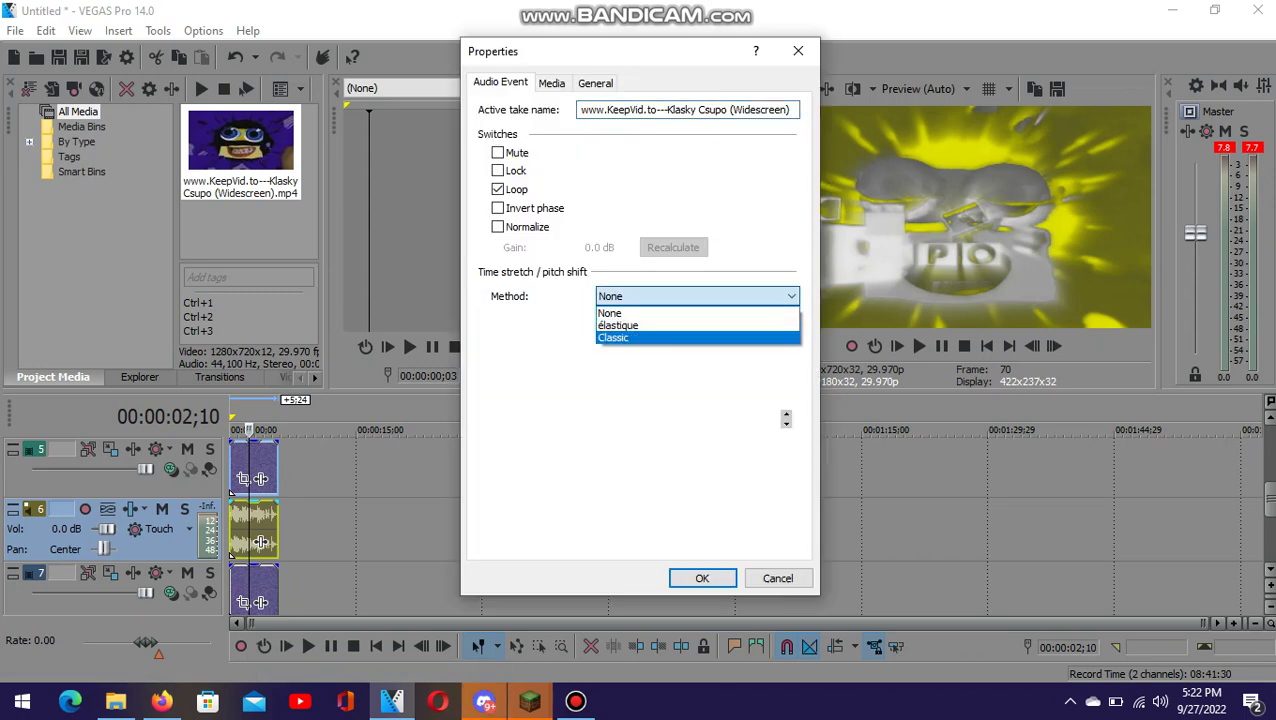
left_click(613, 337)
double_click(745, 395)
type("-5")
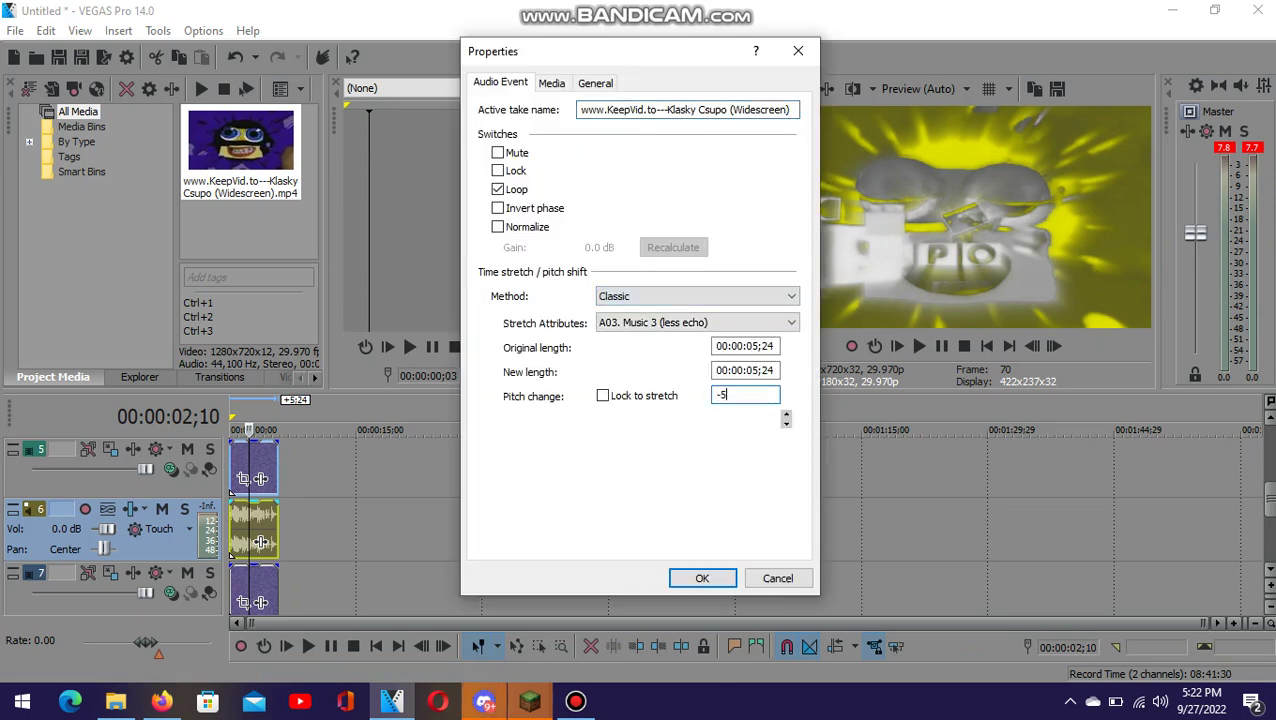
key("Return")
- Set track 8's audio event to Classic stretch with a -5 pitch change
scroll(640, 520, "down", 2)
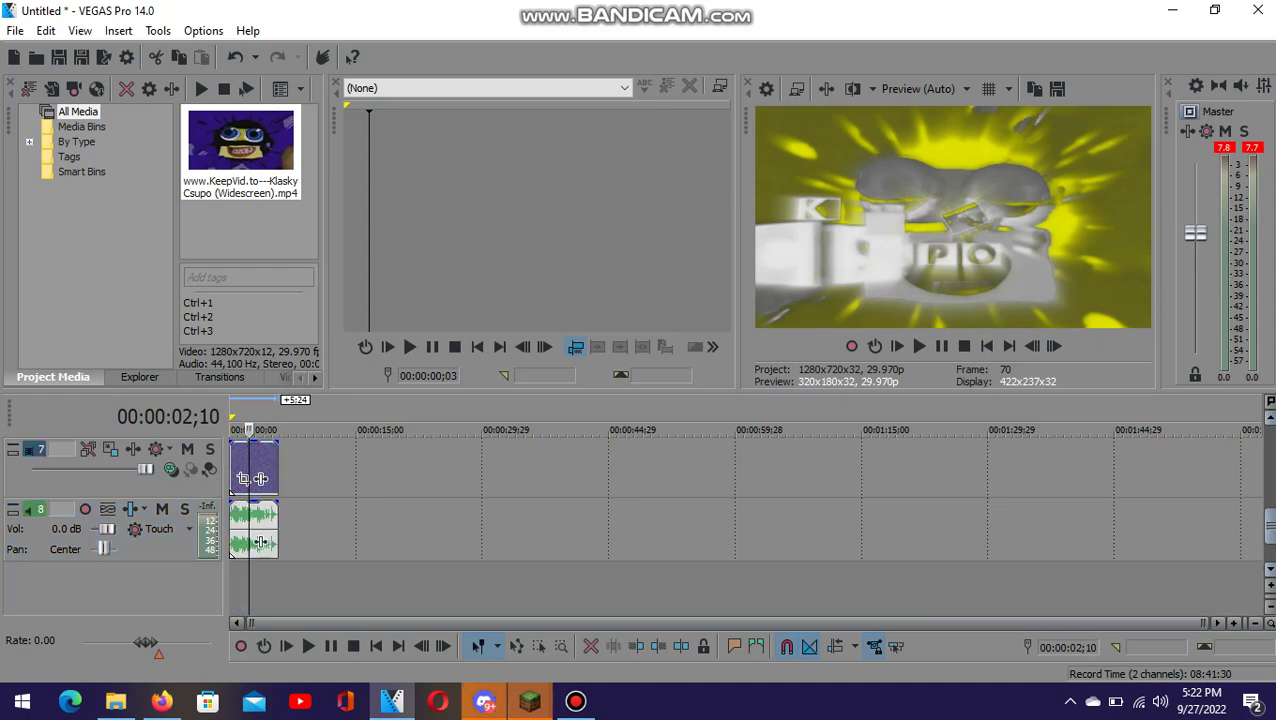
right_click(260, 478)
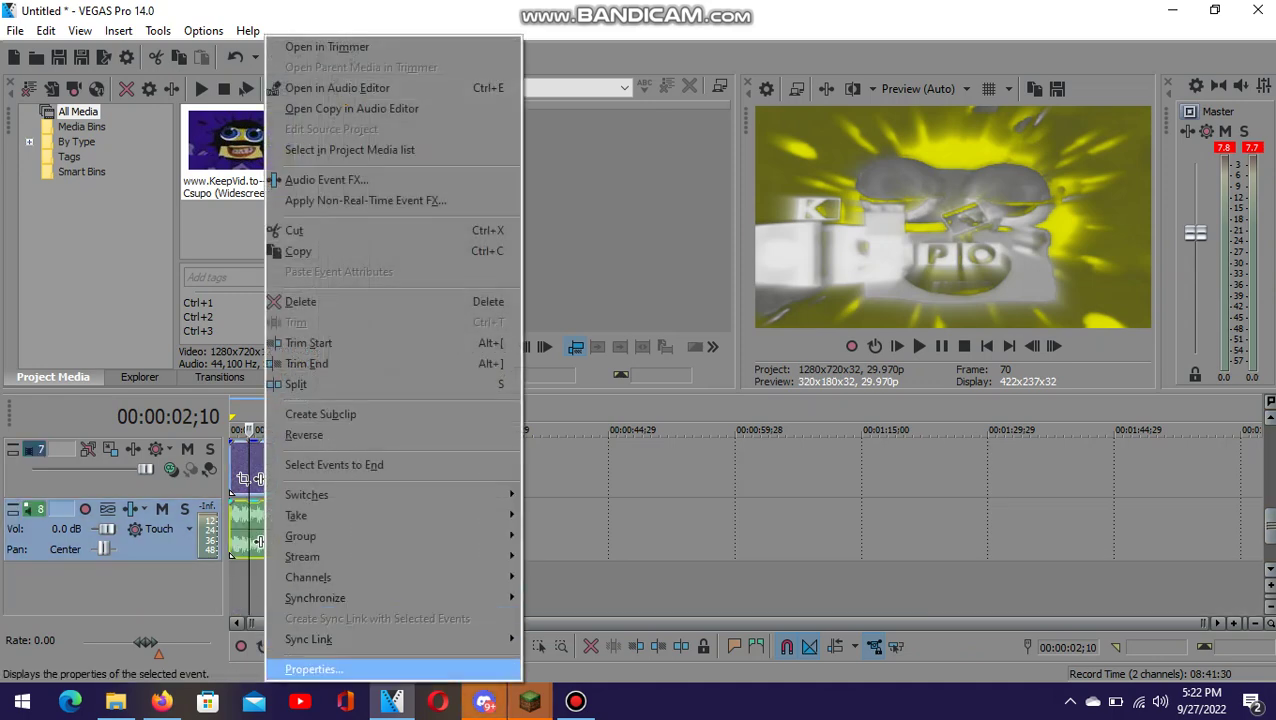
left_click(313, 669)
left_click(697, 296)
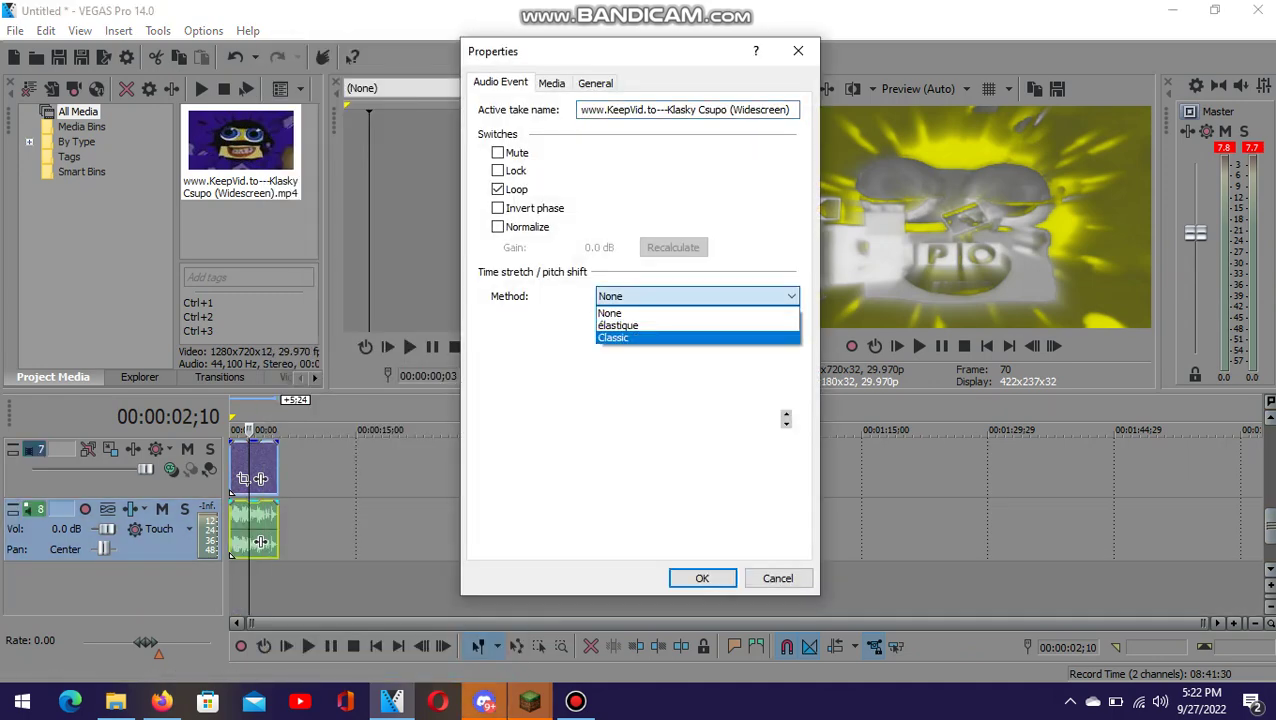
key("Return")
key("Tab")
key("Tab")
key("Tab")
key("Tab")
key("Tab")
key("End")
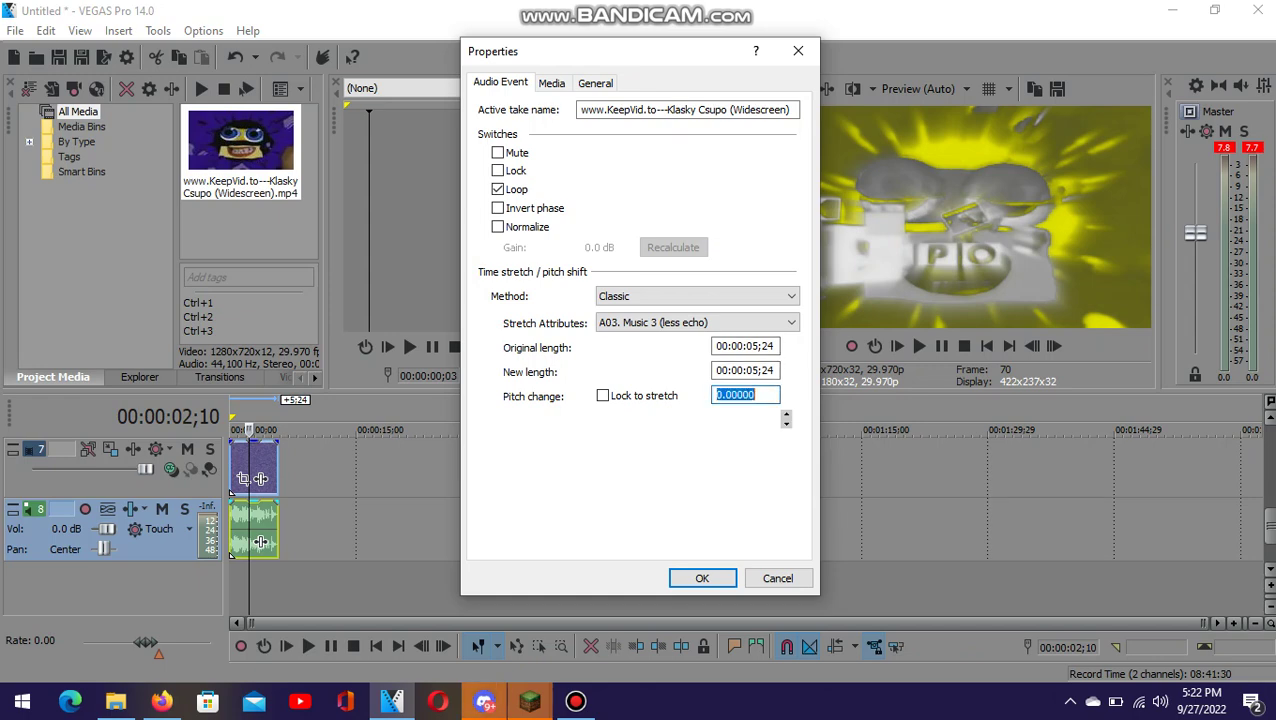
type("-5")
key("Return")
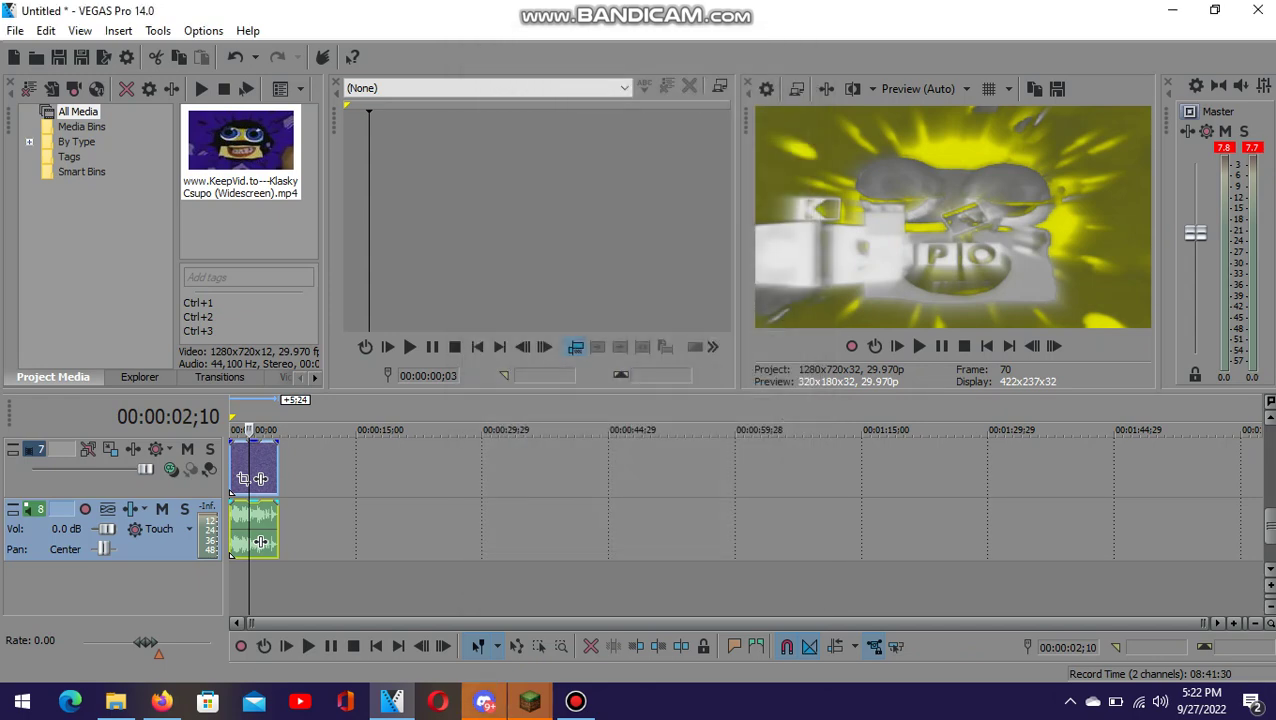
- Play the project from the start, stop it, and open File > Render As
left_click(987, 346)
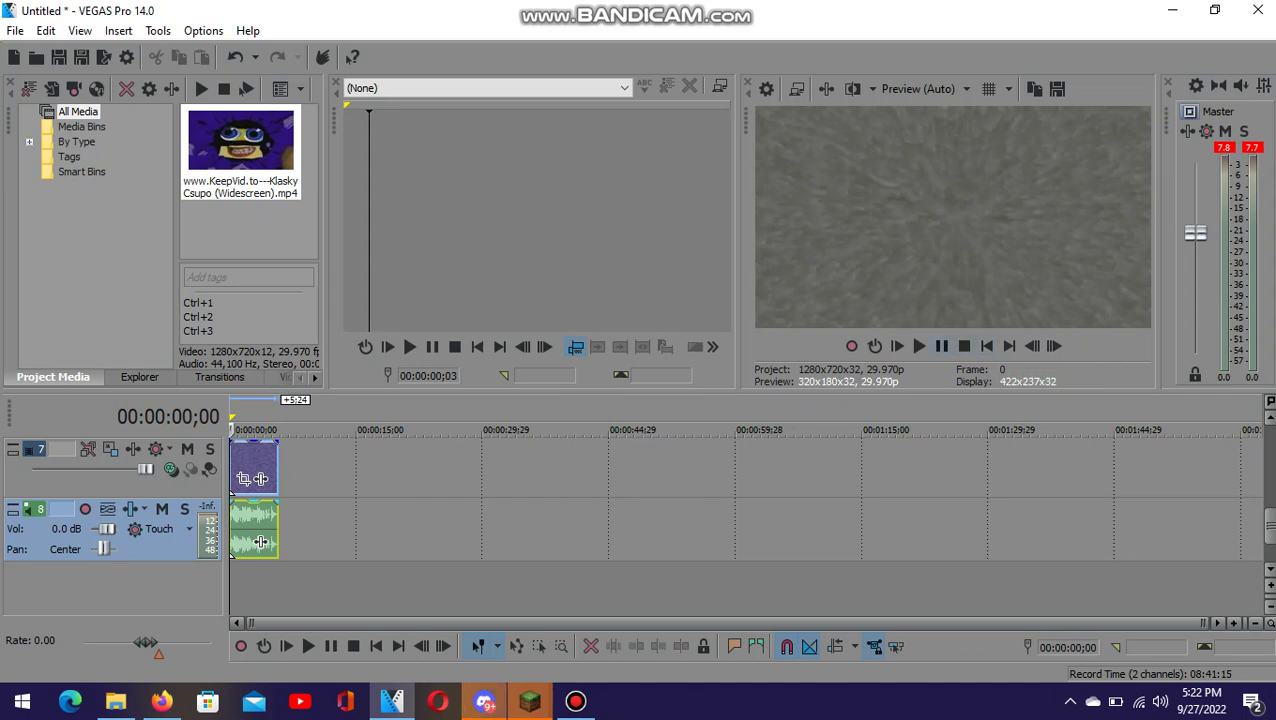
left_click(918, 346)
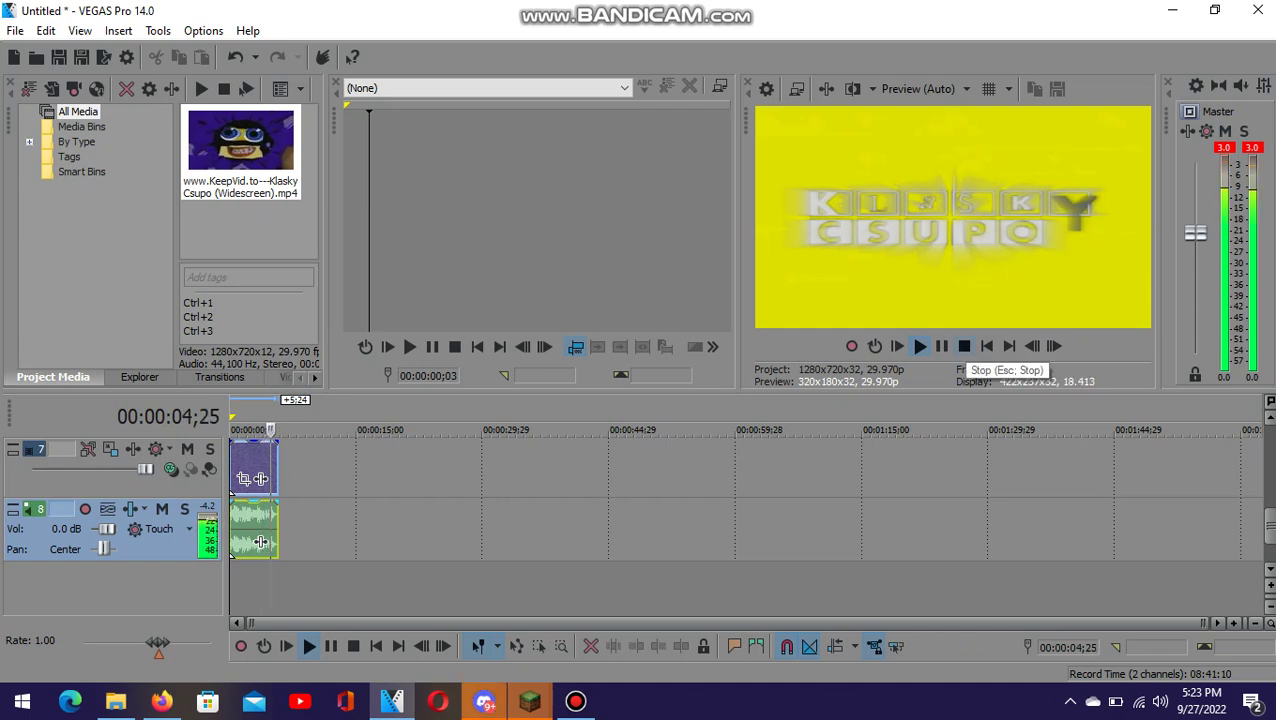
left_click(964, 347)
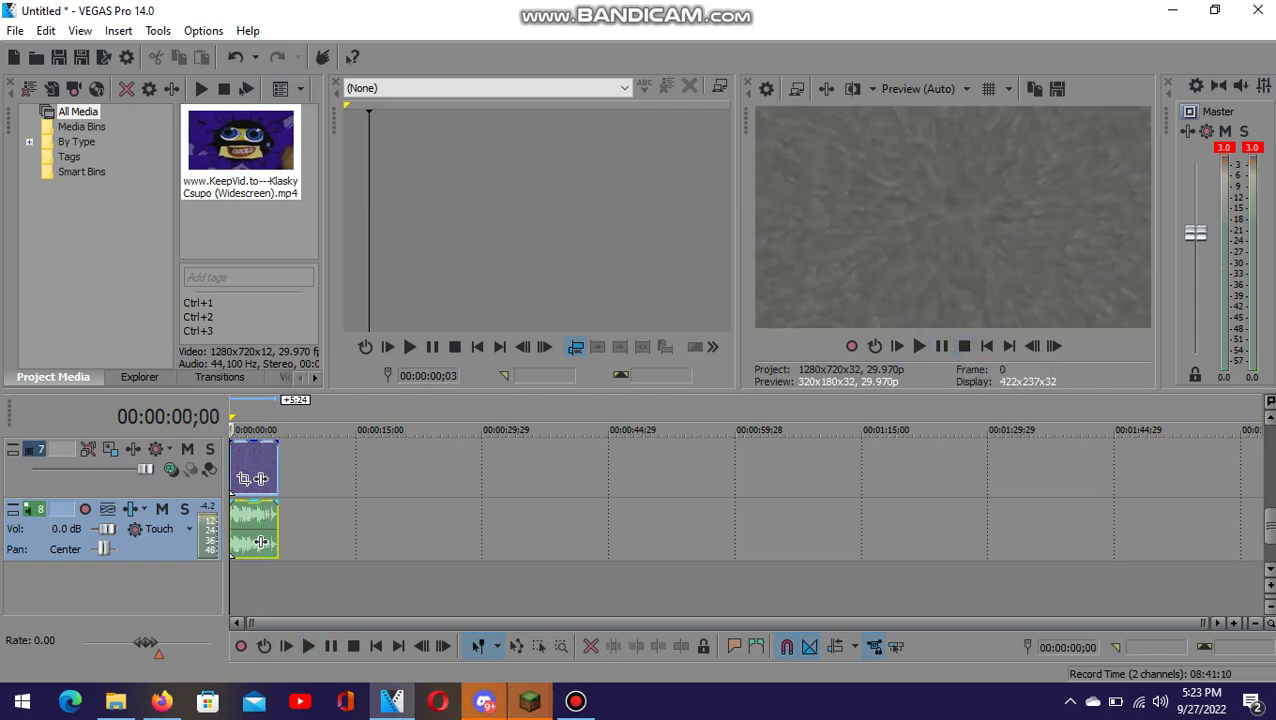
left_click(15, 30)
left_click(60, 194)
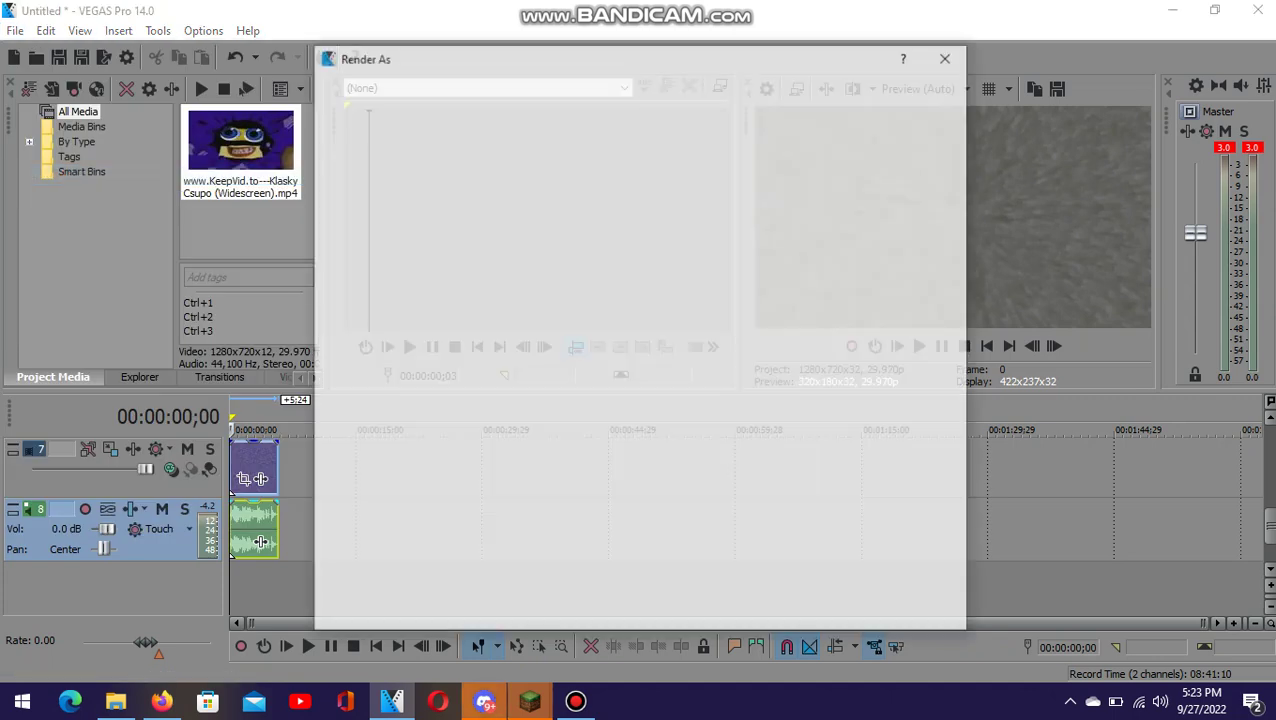
type("Klasky")
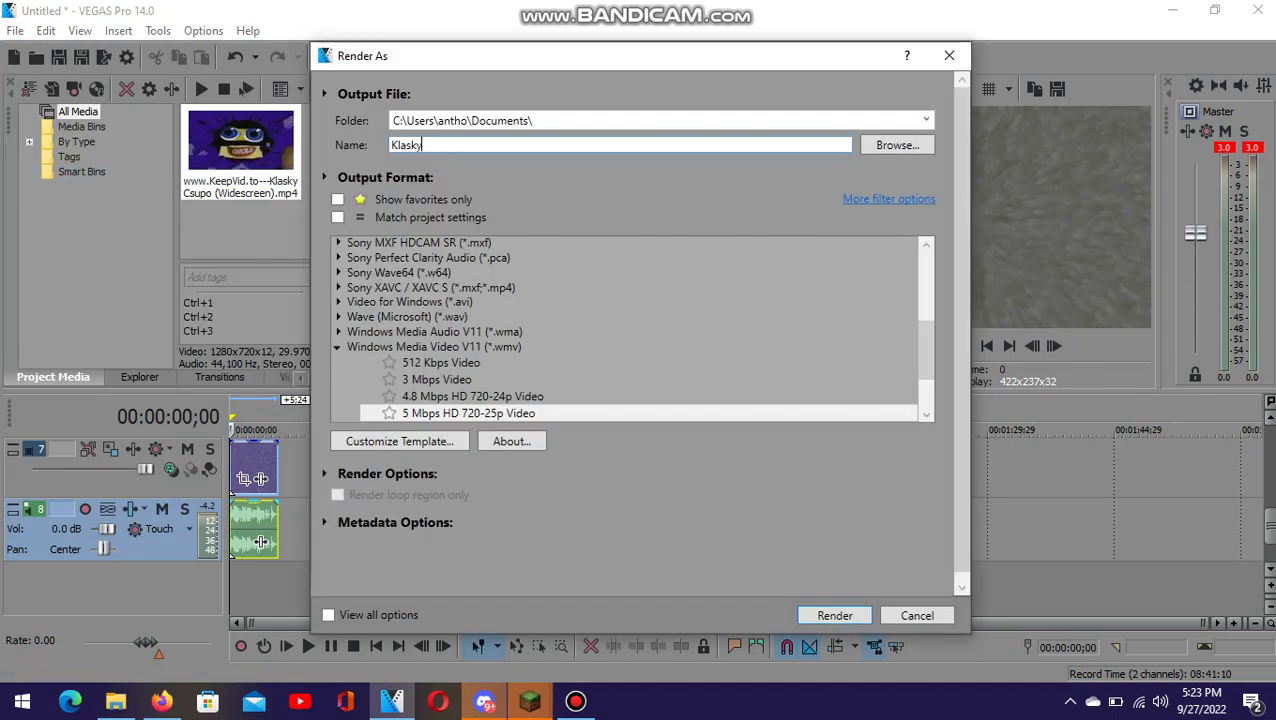
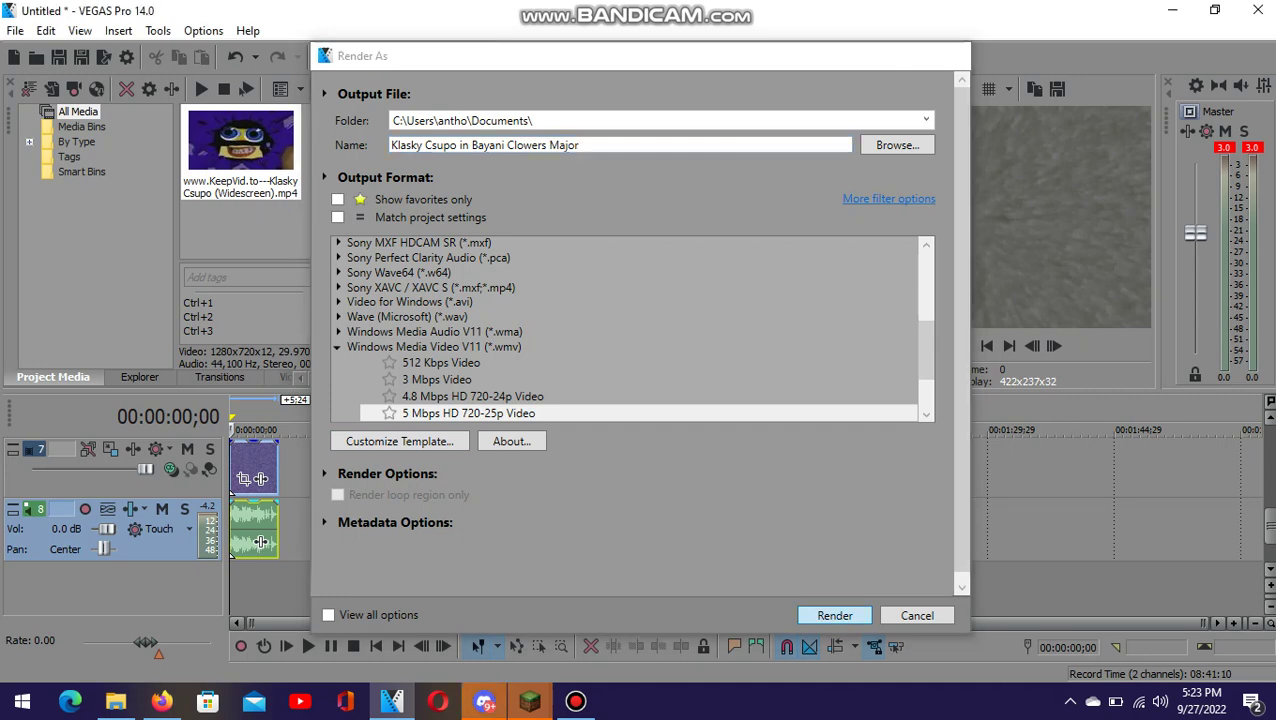
key("Return")
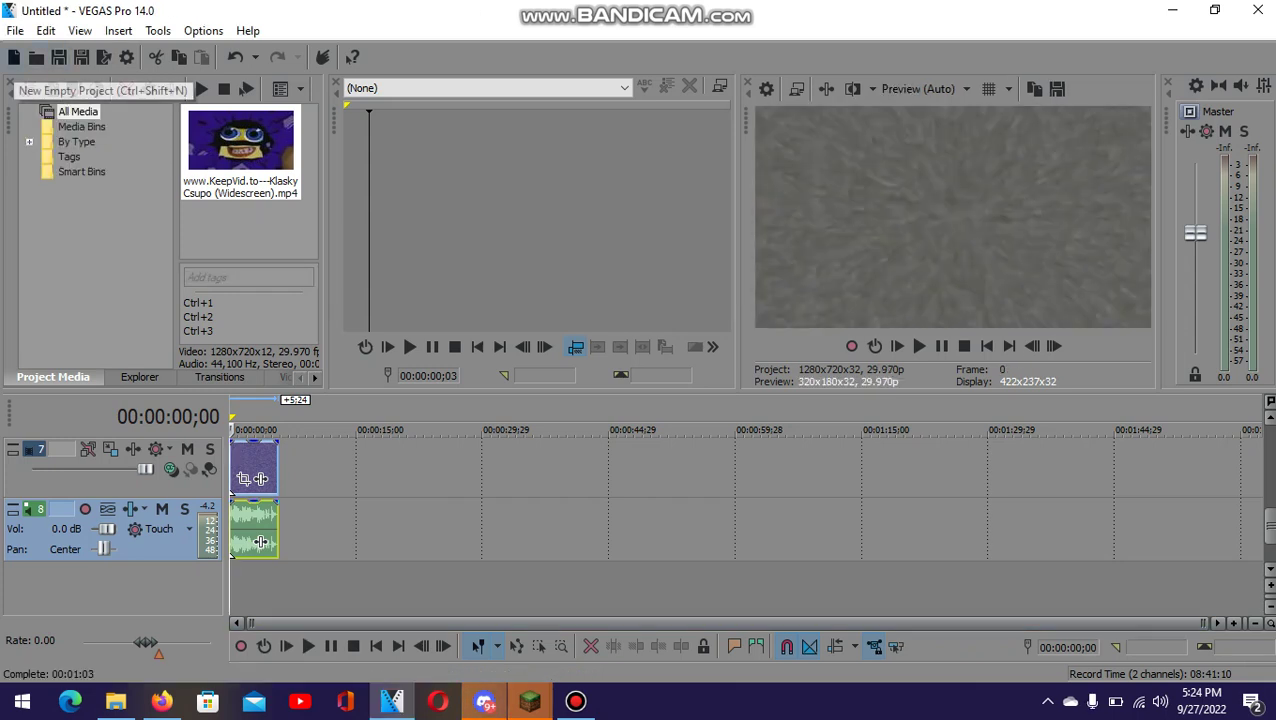
- Start a new empty project without saving and browse the import window to Documents
left_click(14, 57)
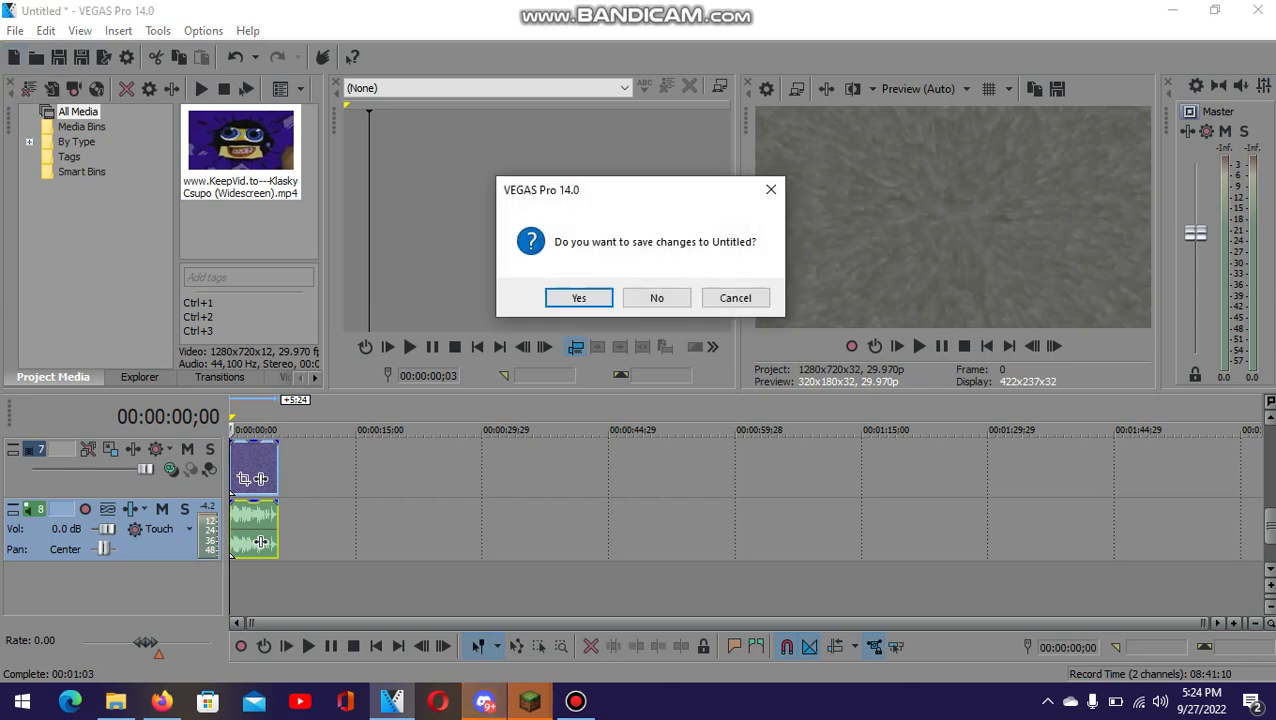
left_click(655, 297)
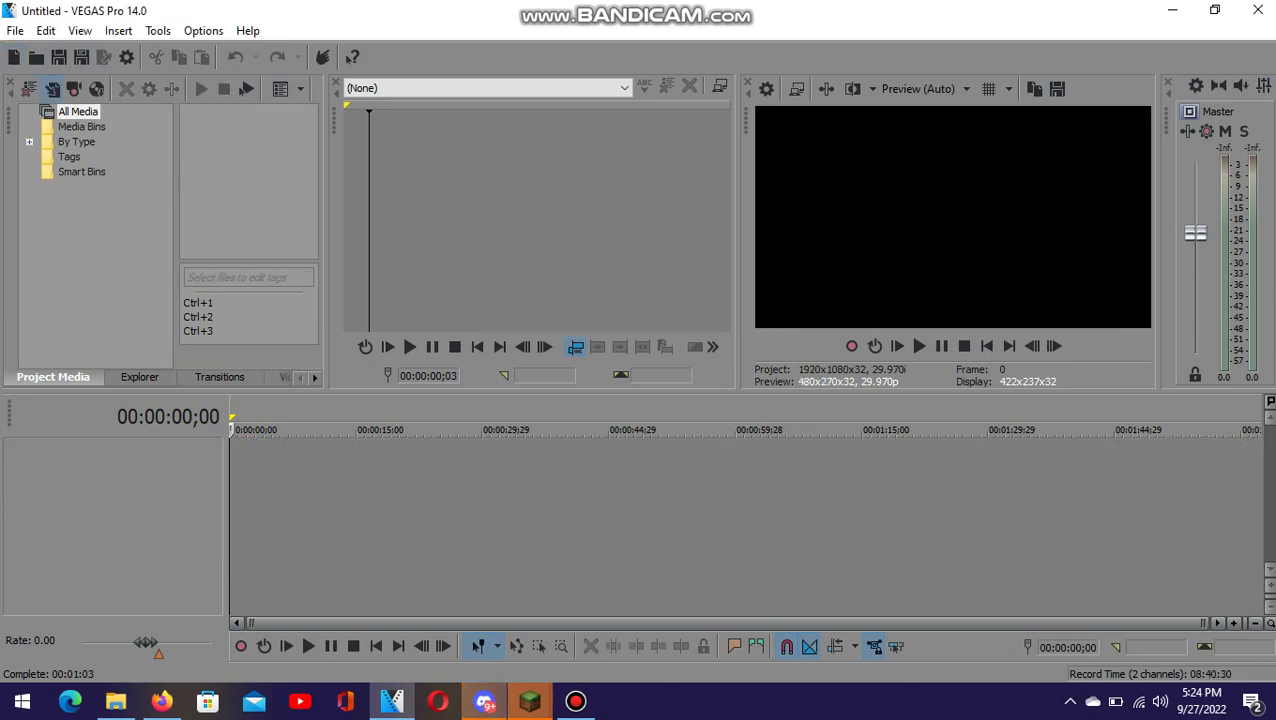
key("ctrl+i")
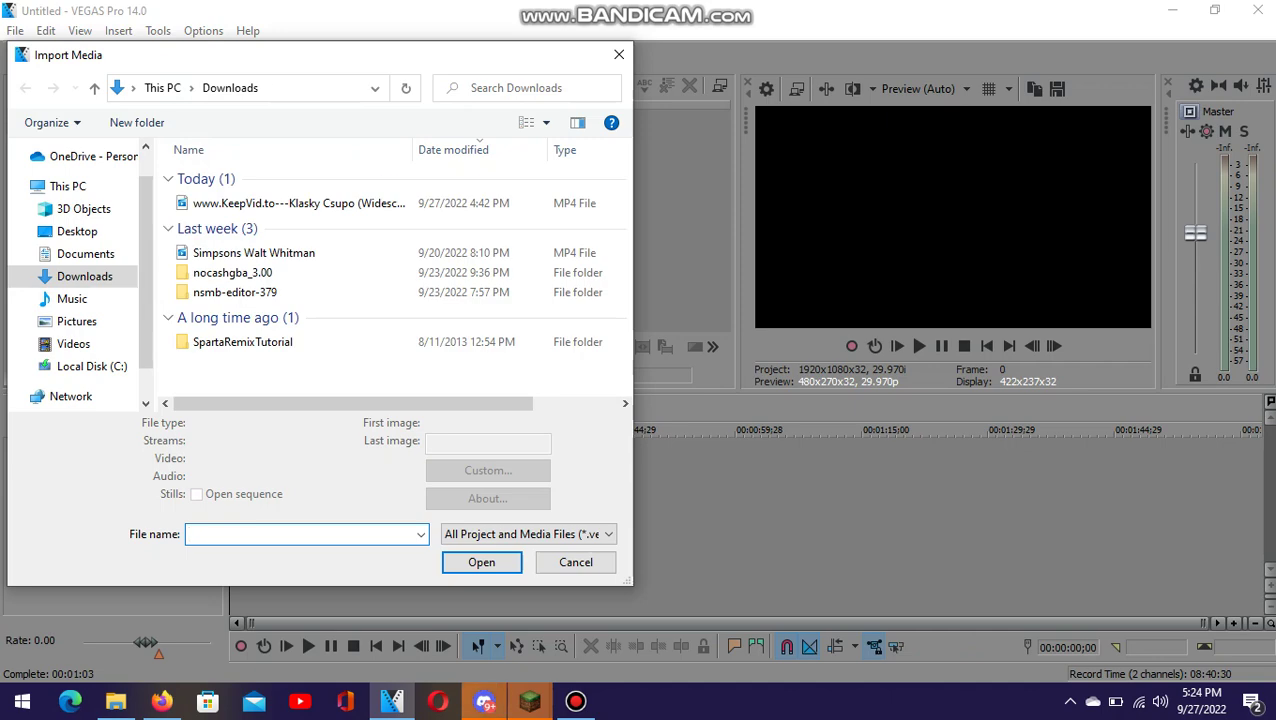
left_click(132, 88)
key("Escape")
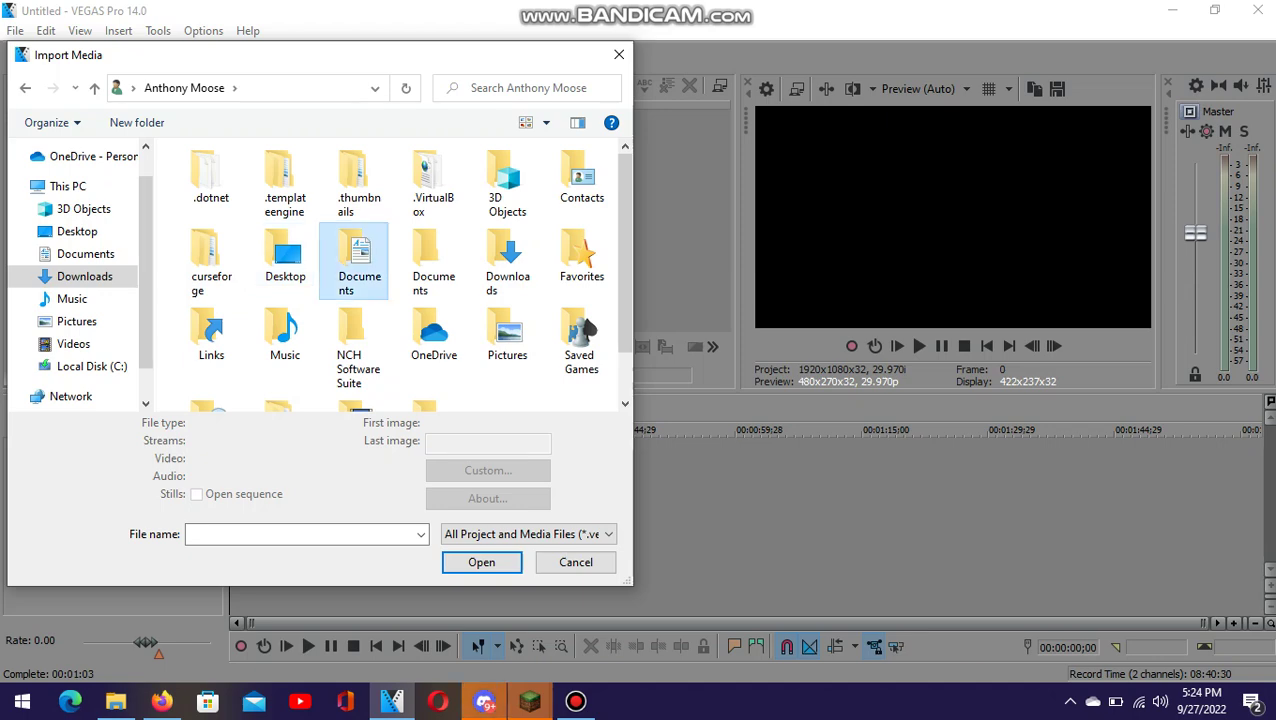
double_click(353, 255)
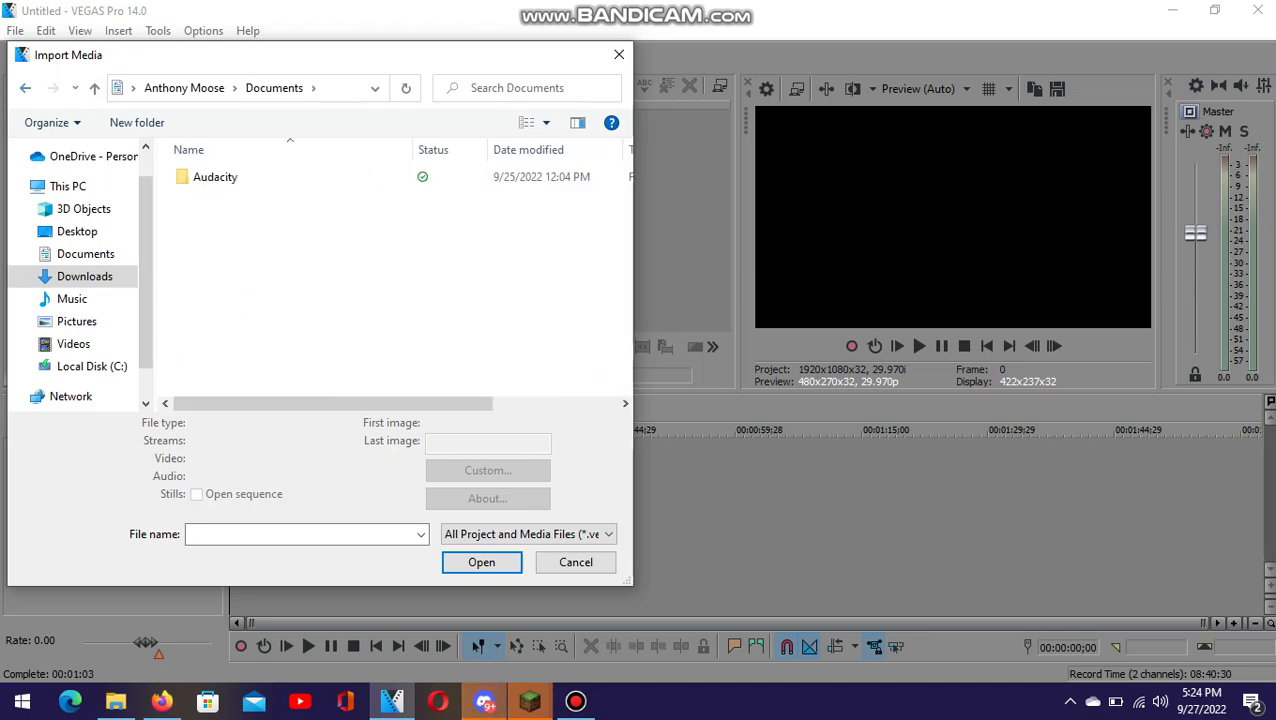
key("alt+Left")
double_click(428, 255)
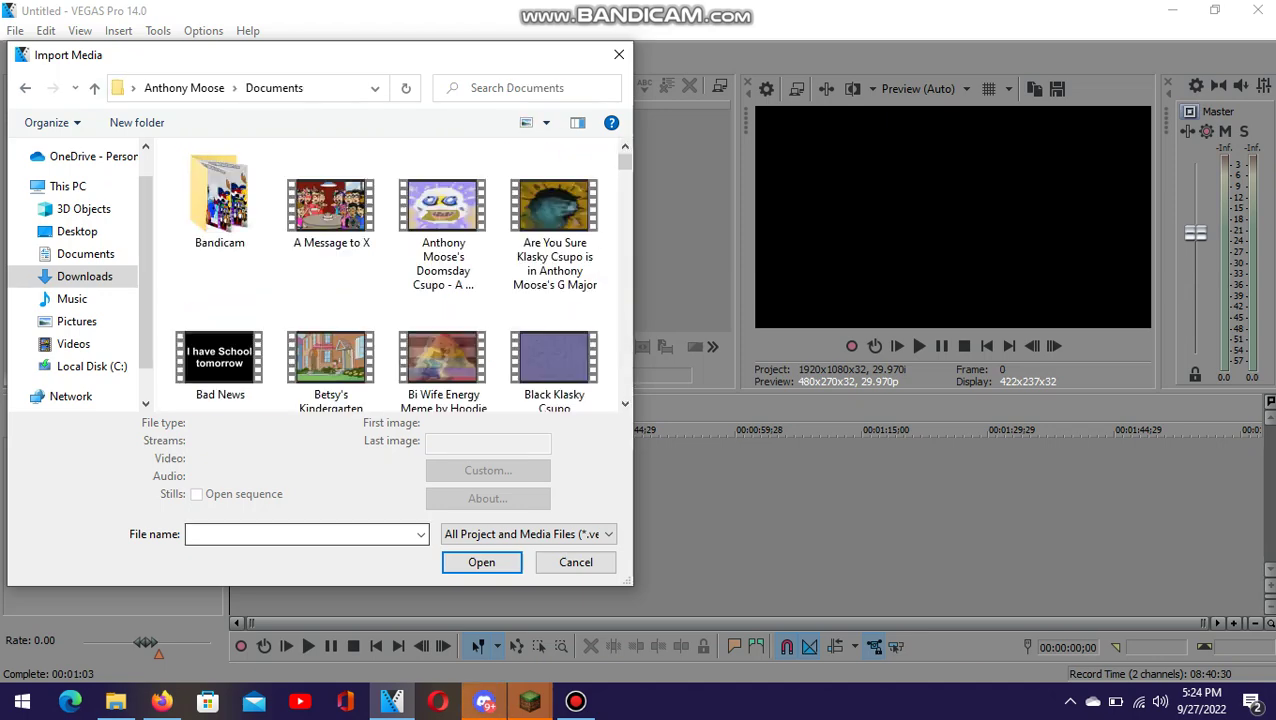
type("kl")
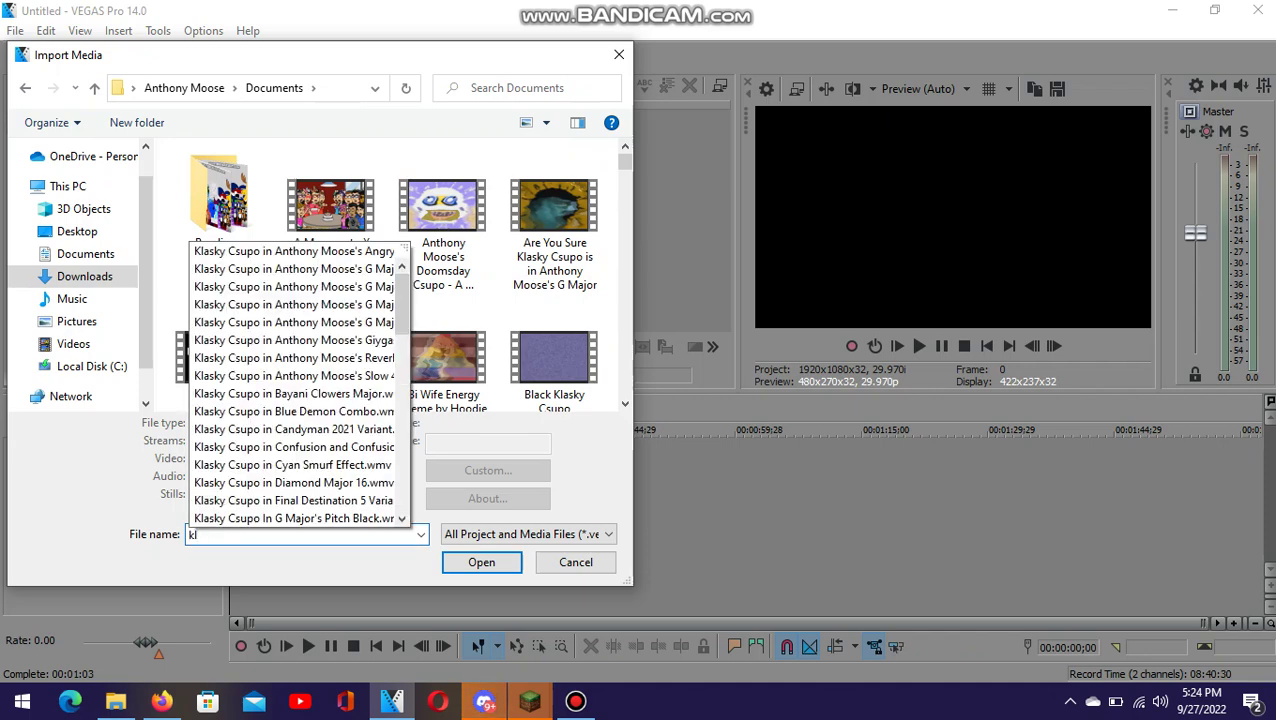
scroll(295, 384, "down", 5)
scroll(295, 384, "up", 5)
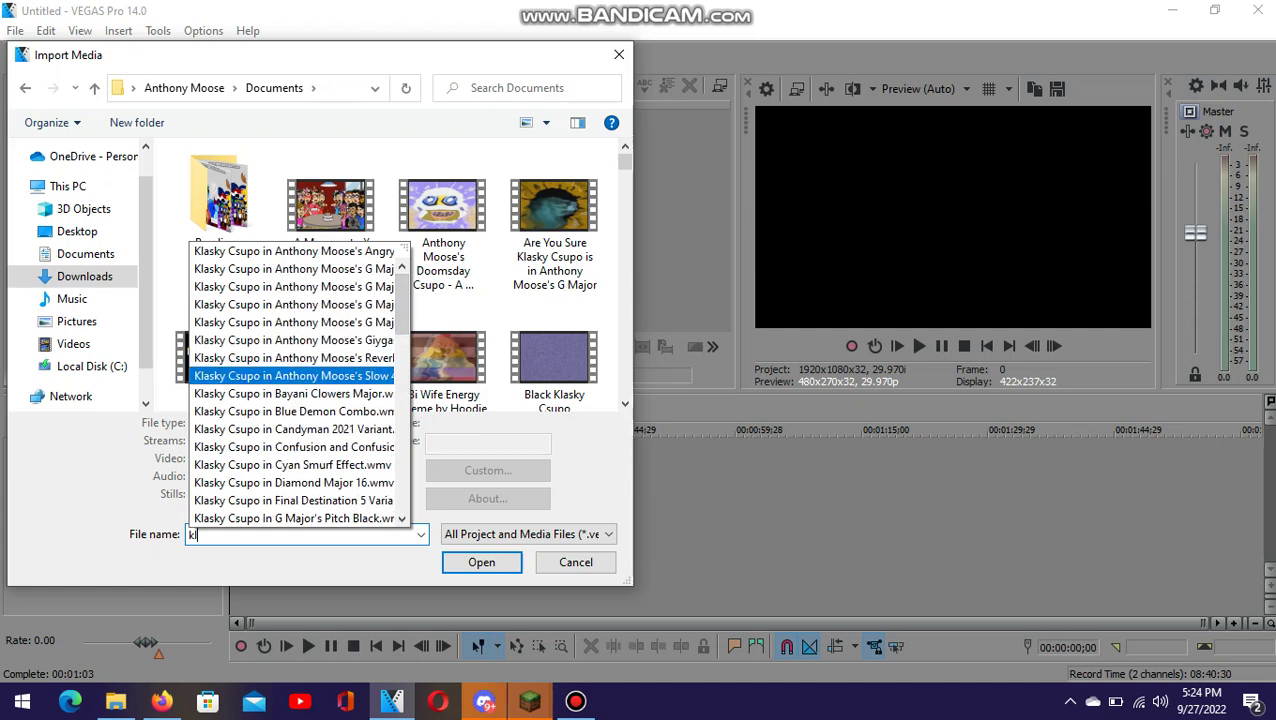
left_click(293, 393)
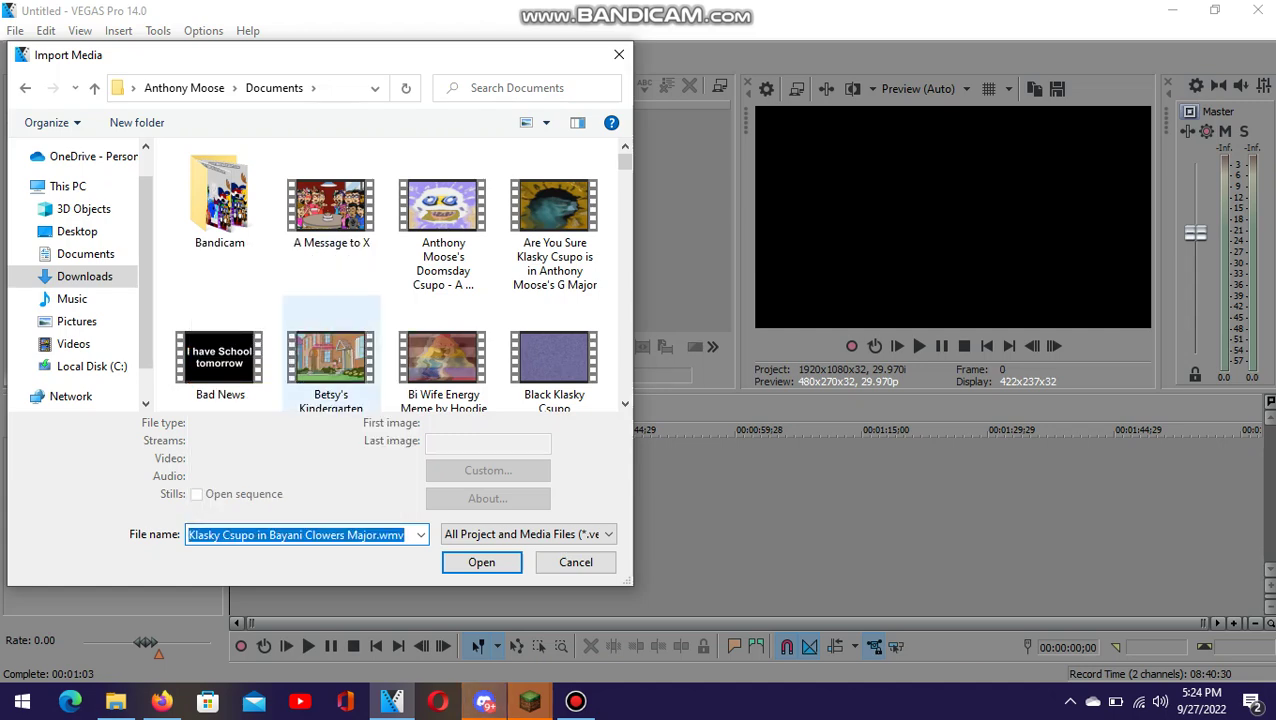
key("Return")
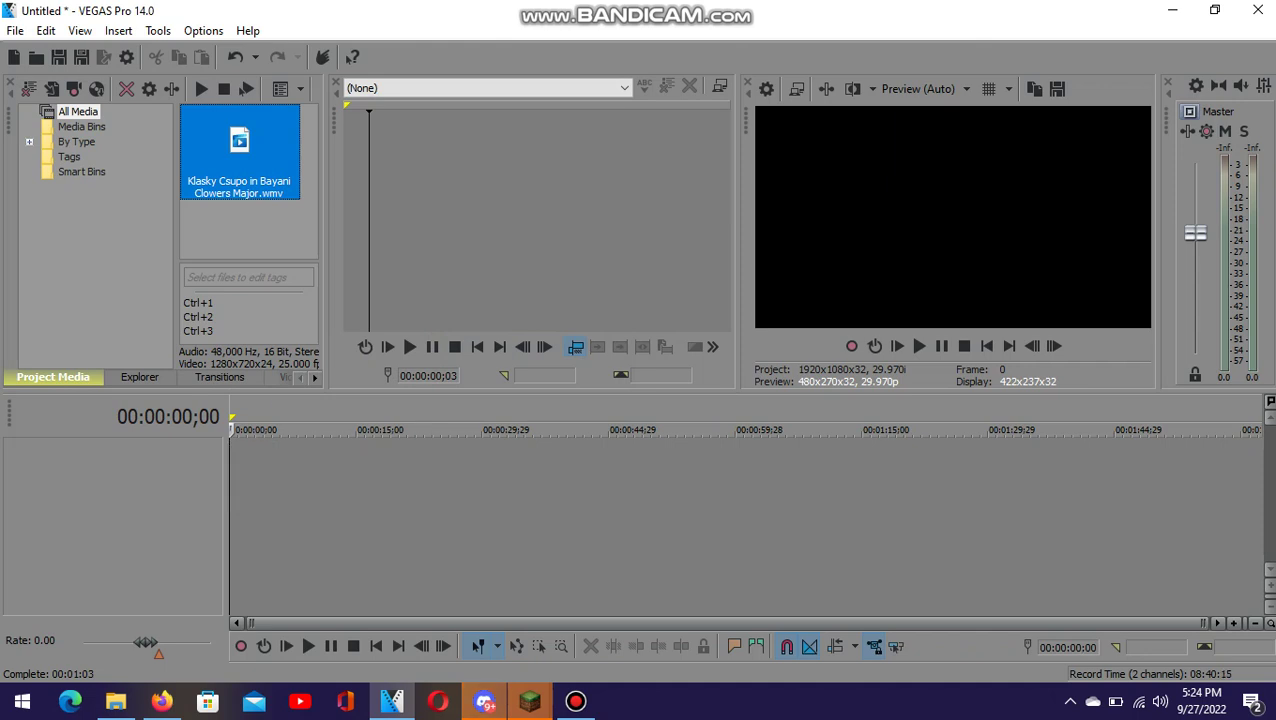
left_click_drag(239, 150, 260, 541)
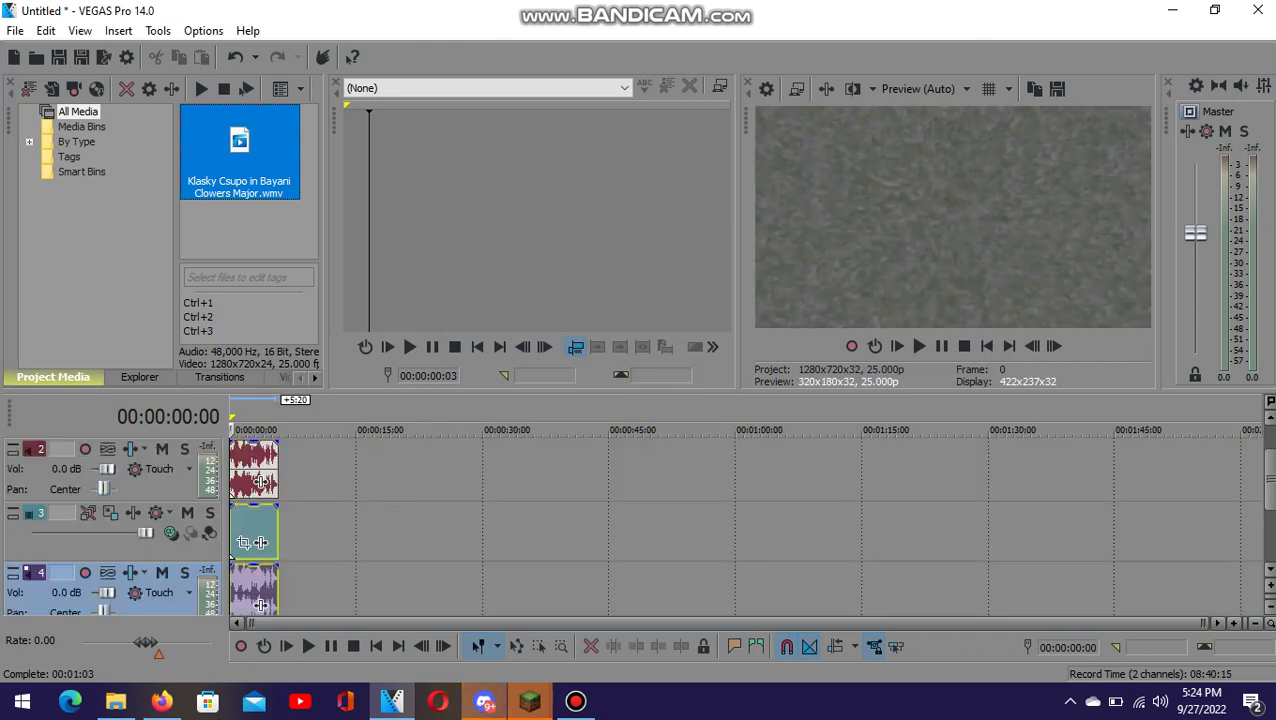
- Change the imported clip's time stretch method to Classic, then open its Video Event FX chooser
left_click(243, 541)
right_click(241, 541)
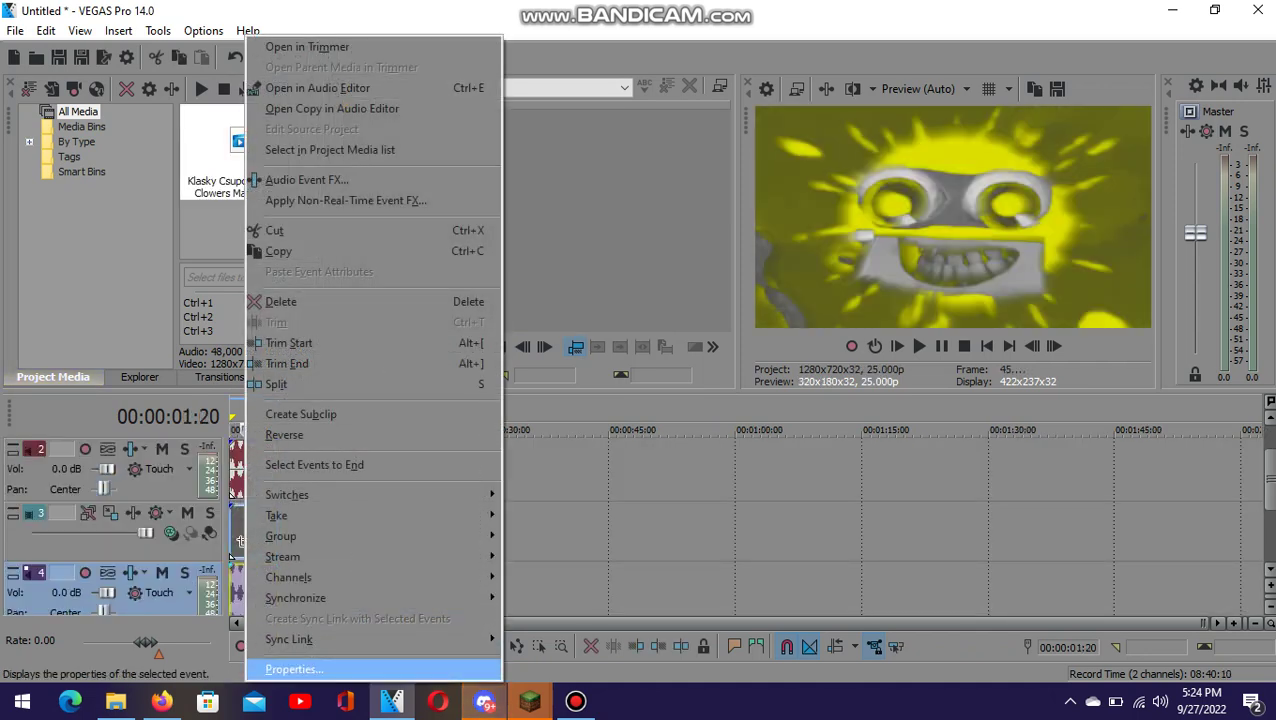
left_click(293, 669)
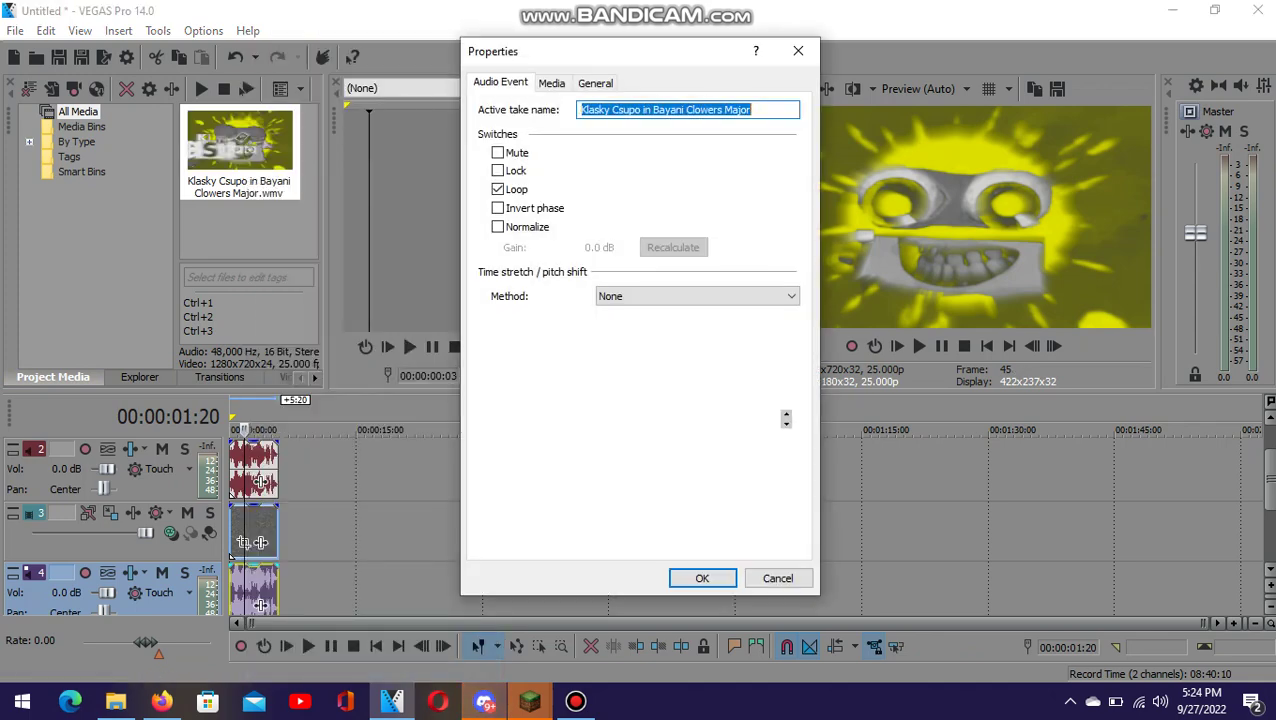
left_click(697, 296)
key("Down")
key("Return")
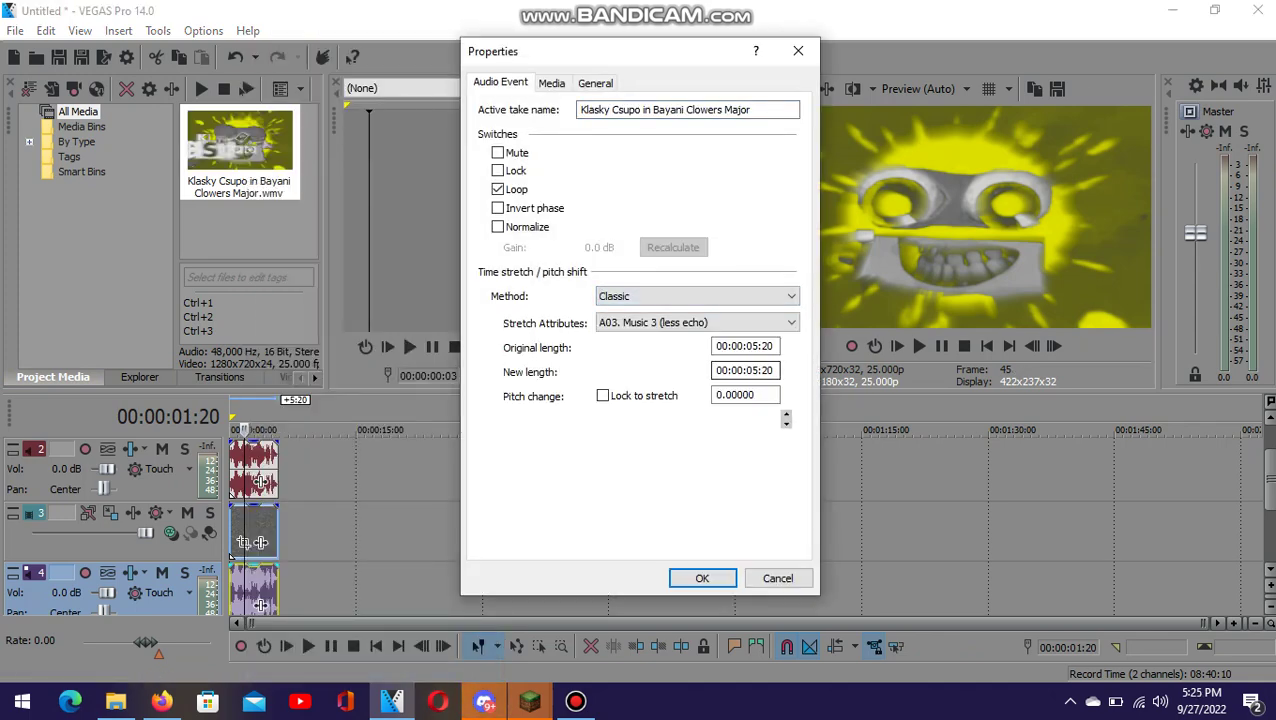
key("Return")
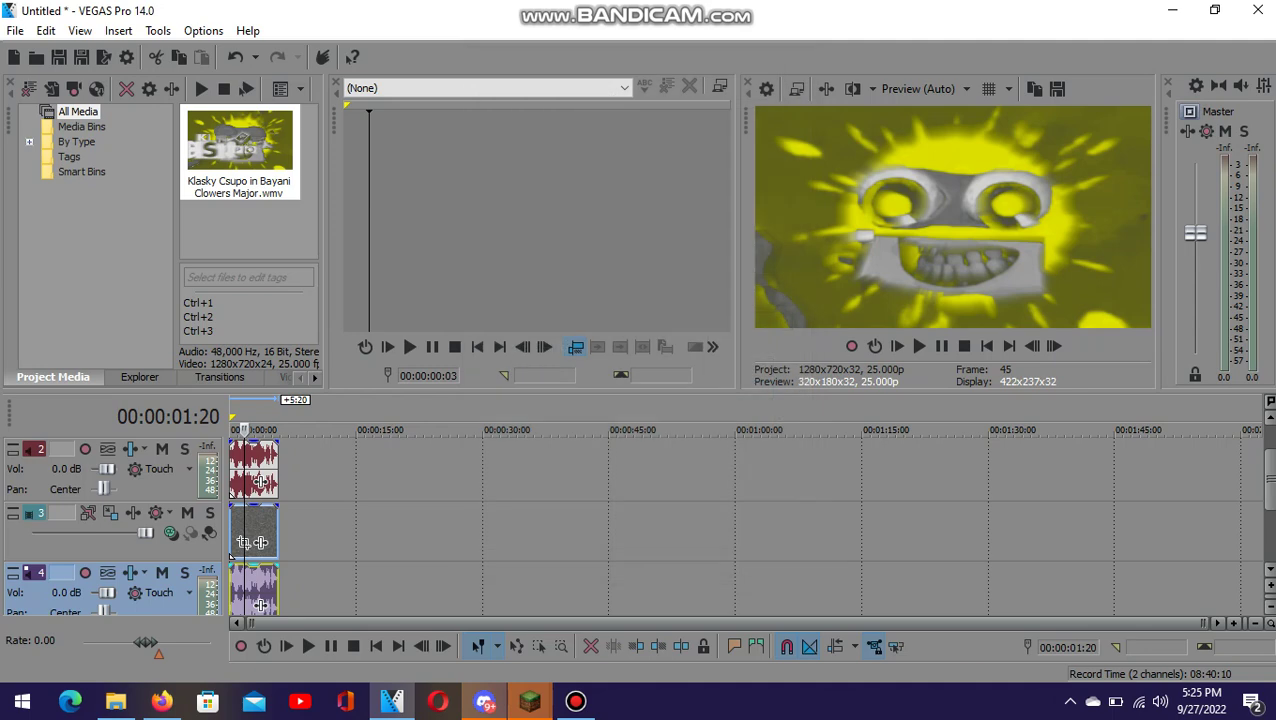
scroll(229, 556, "up", 1)
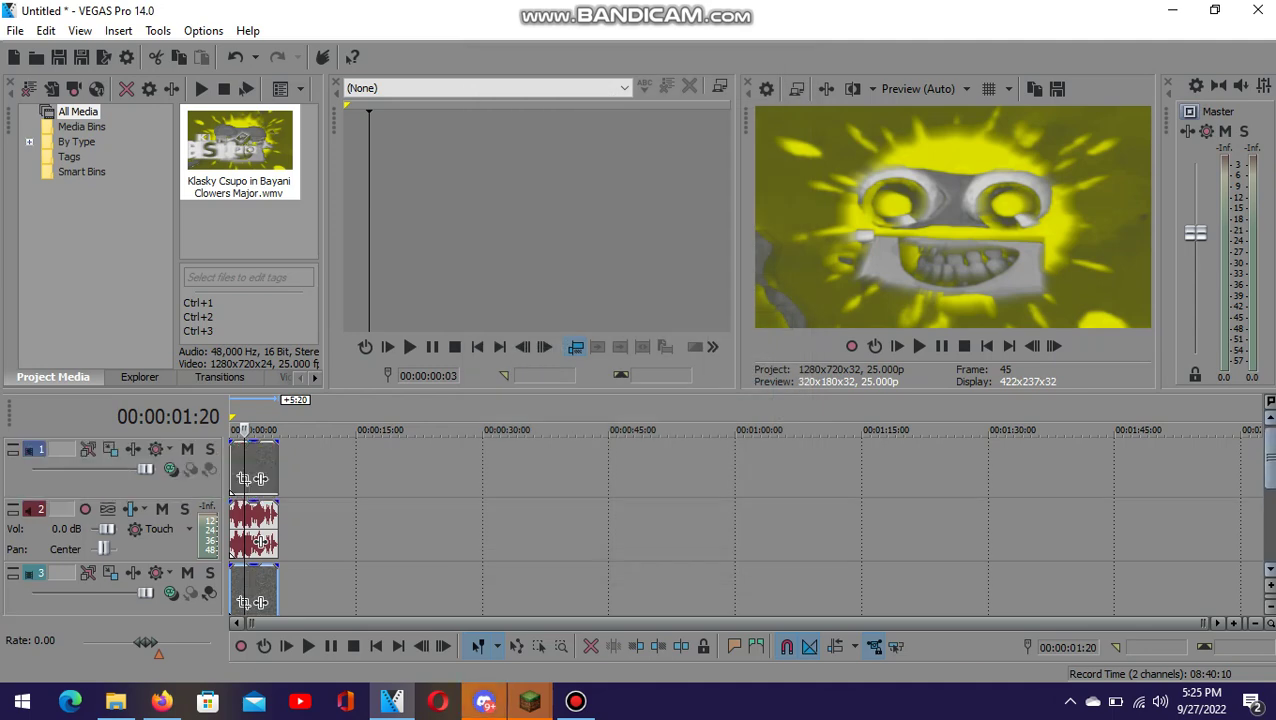
left_click(261, 479)
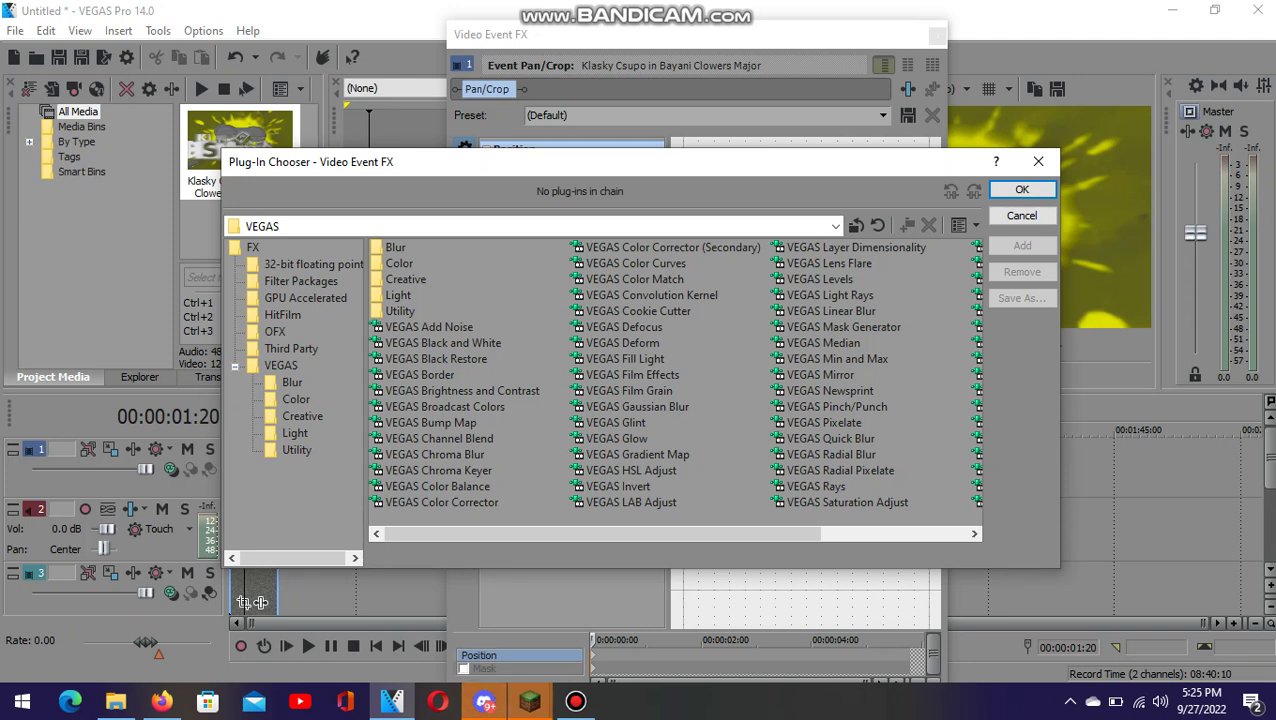
- Add Channel Blend, HSL Adjust and Mirror to the clip's effect chain
double_click(438, 438)
double_click(631, 470)
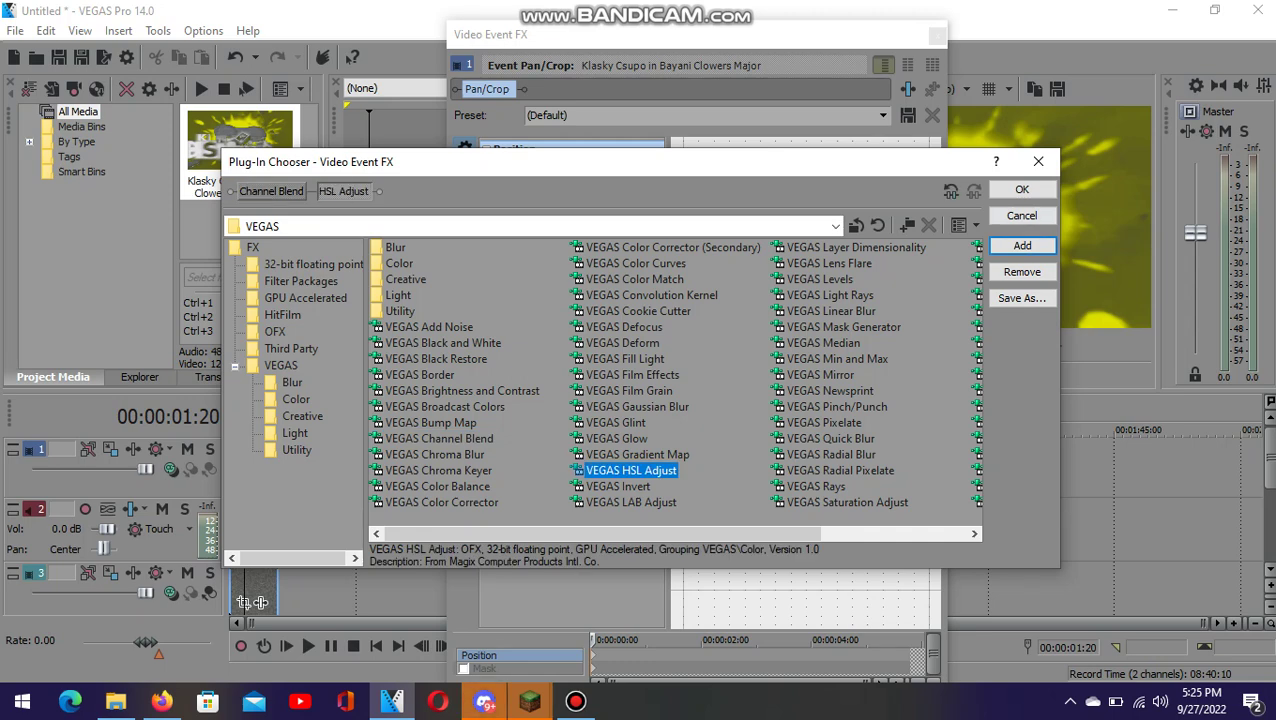
double_click(820, 374)
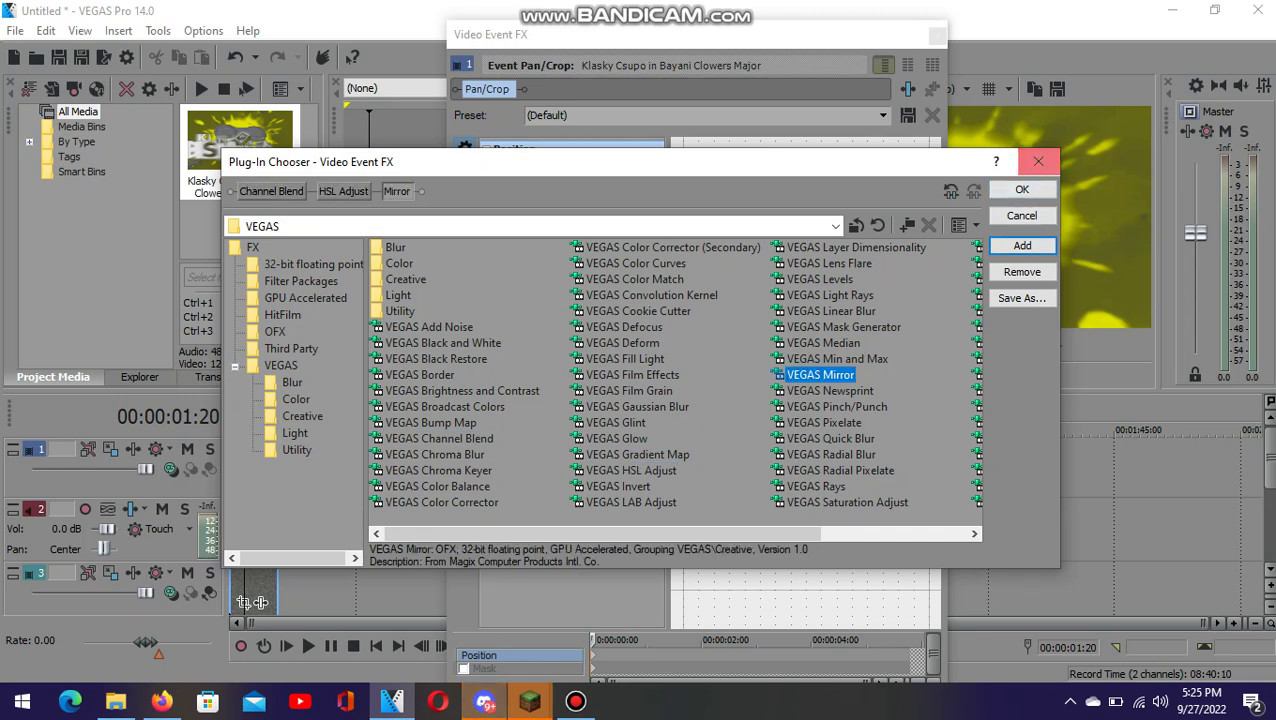
left_click(1022, 189)
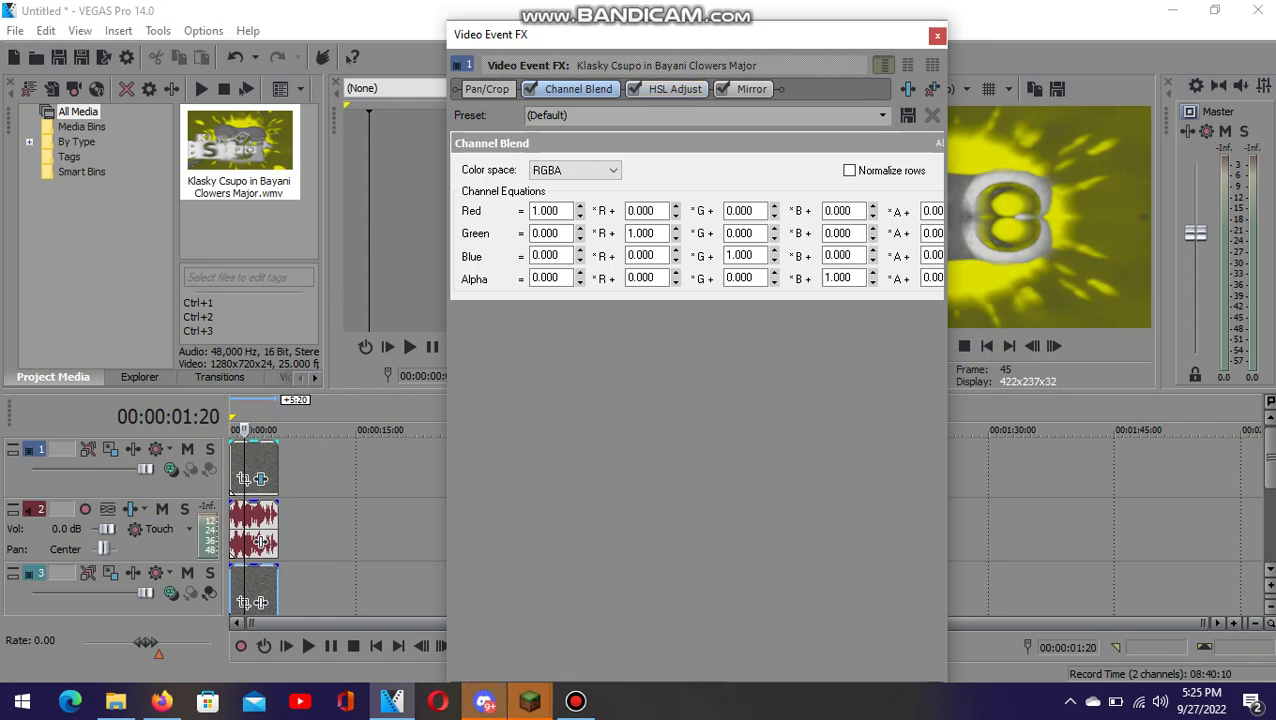
- Apply the RGB to BGR Channel Blend preset and the Invert Color HSL Adjust preset
left_click(882, 115)
key("Down")
key("Return")
left_click(675, 89)
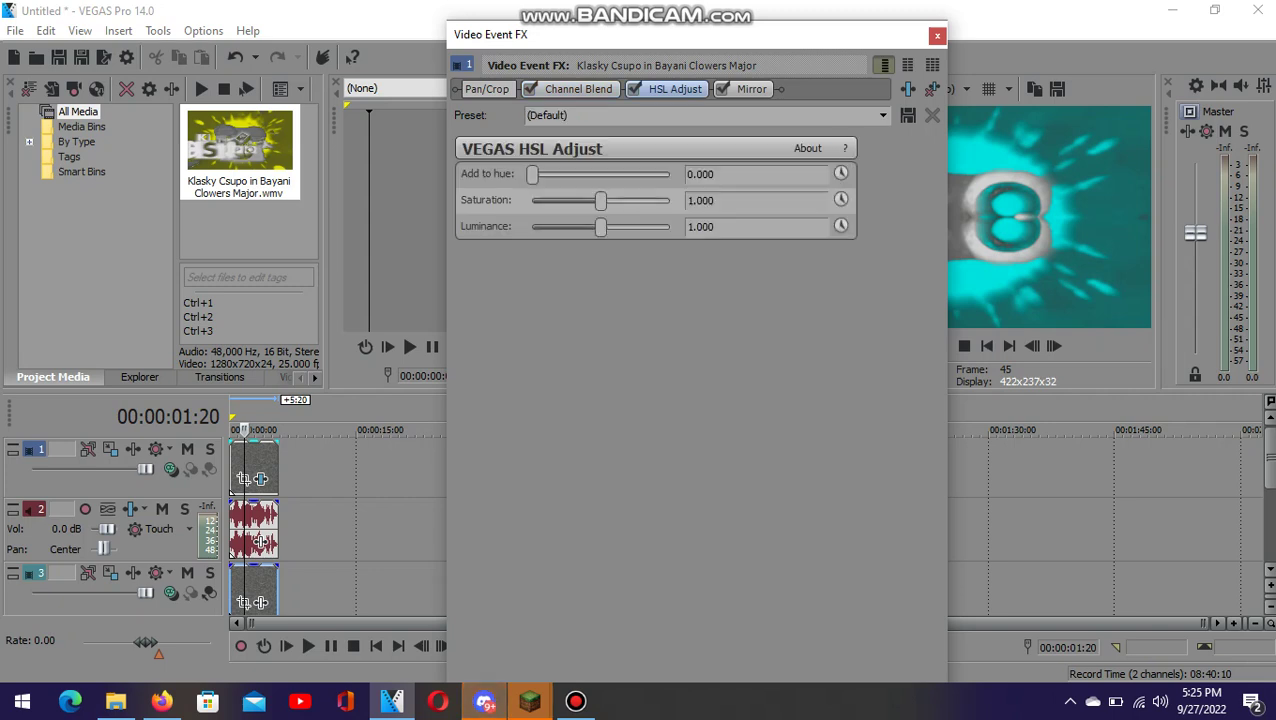
left_click(882, 115)
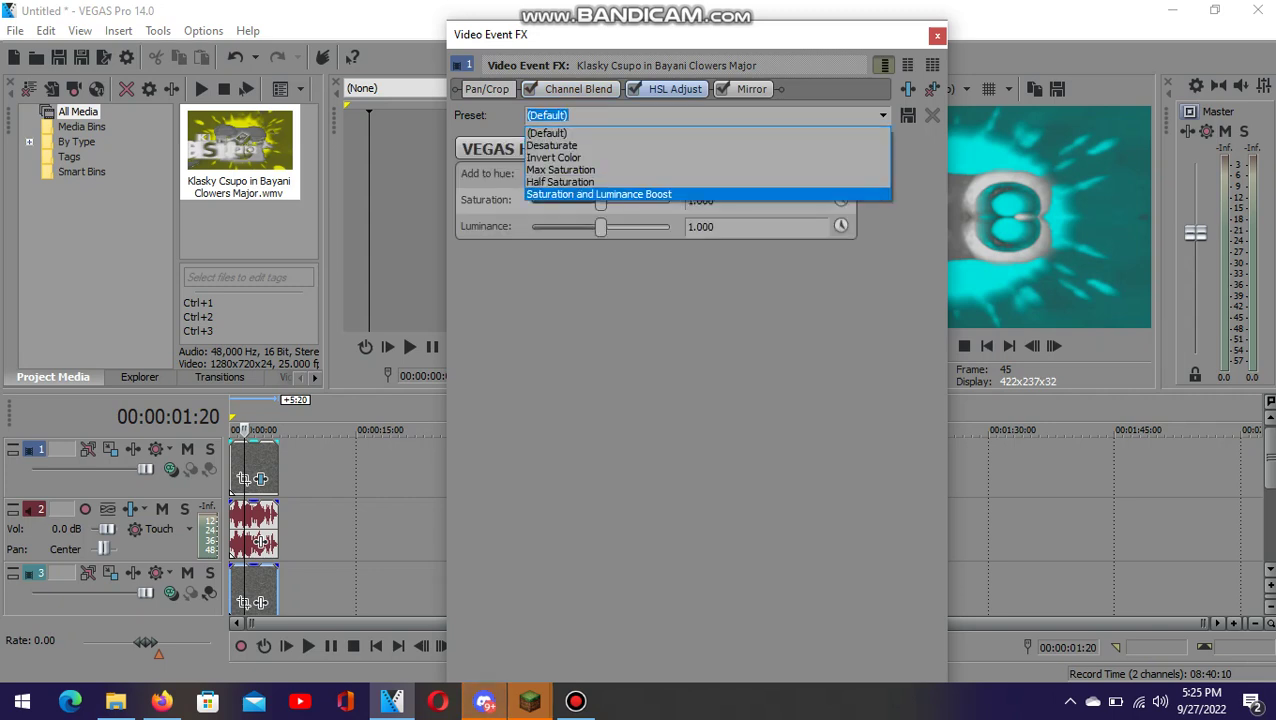
key("Up")
key("Up")
key("Up")
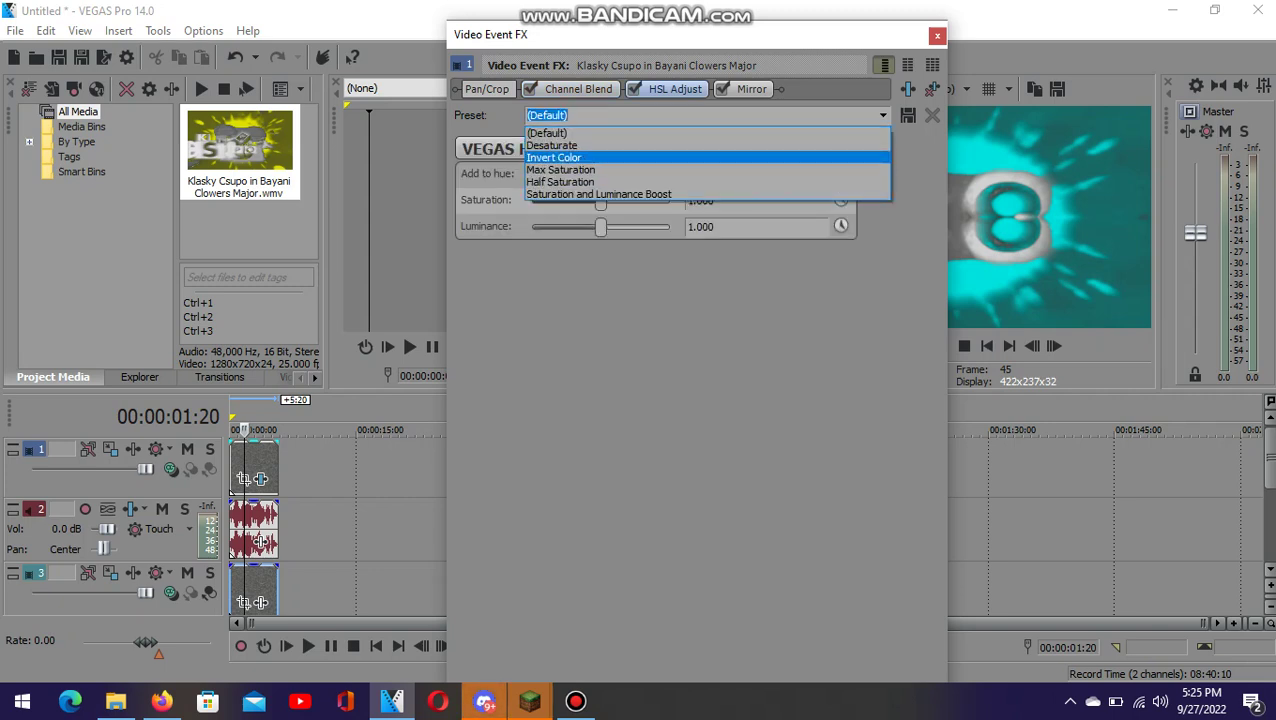
key("Return")
- Apply the Reflect Left Mirror preset and close the Video Event FX window
left_click(751, 89)
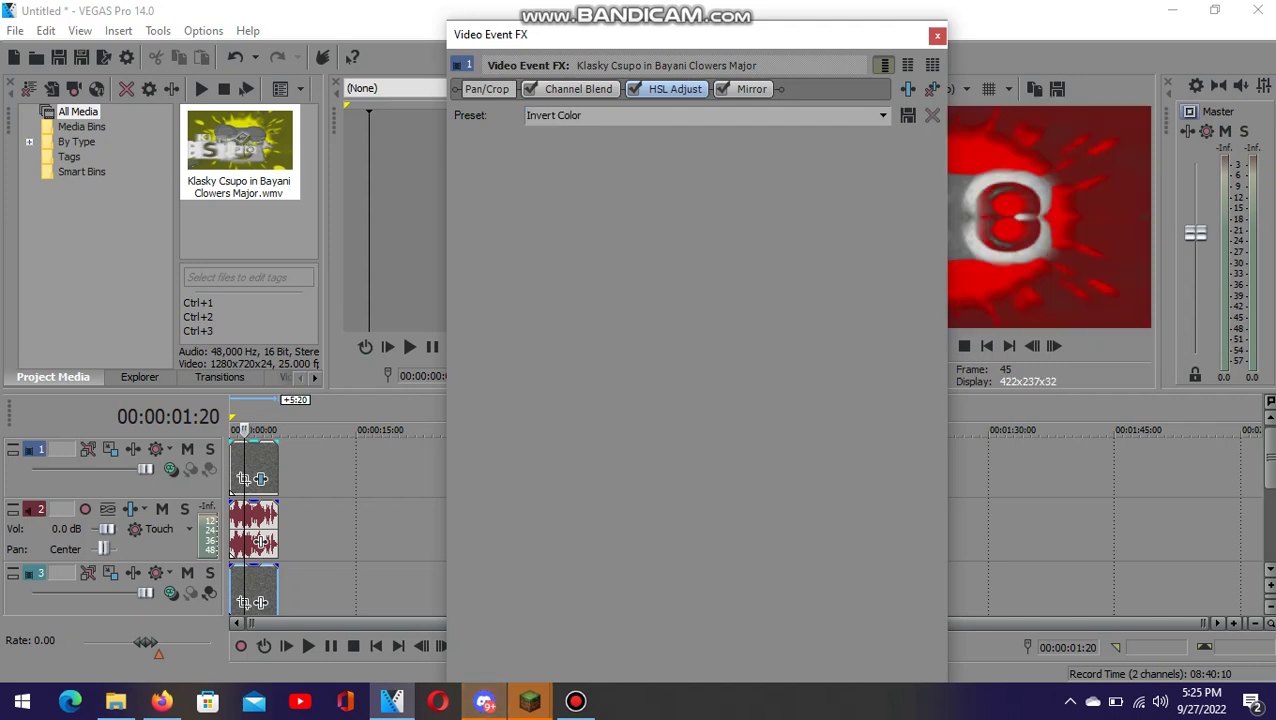
left_click(882, 115)
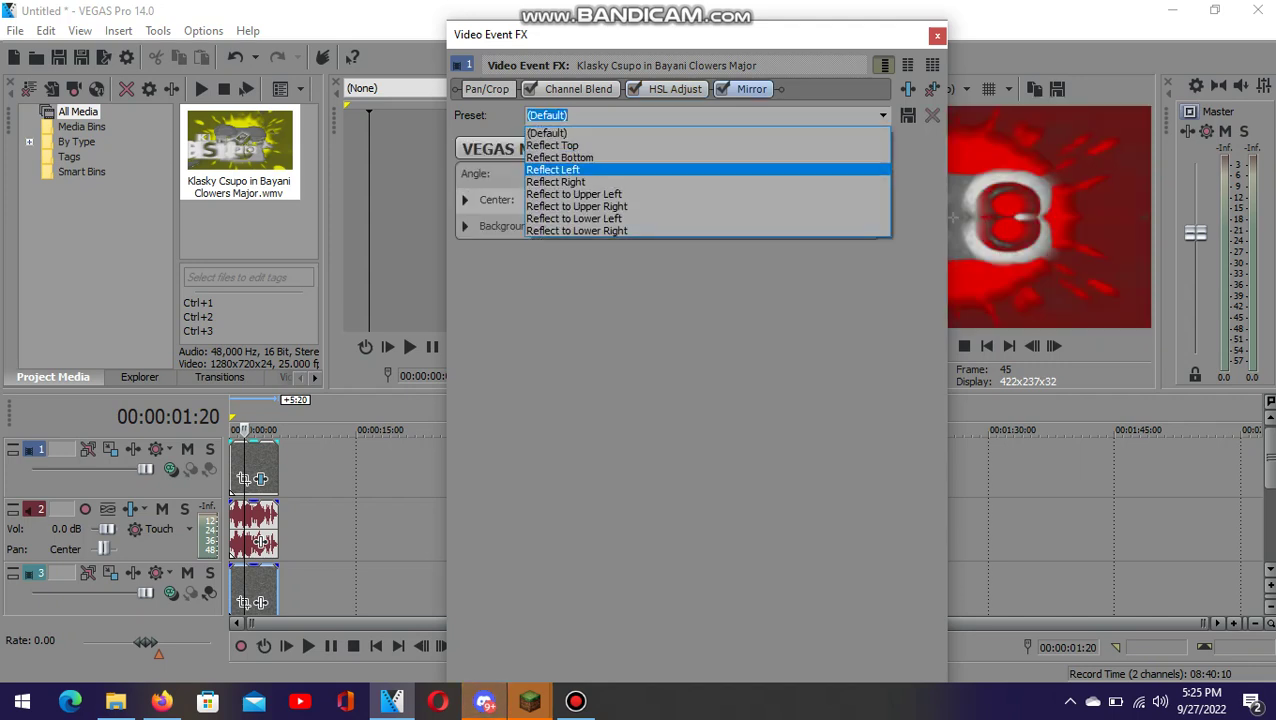
key("Return")
left_click(937, 35)
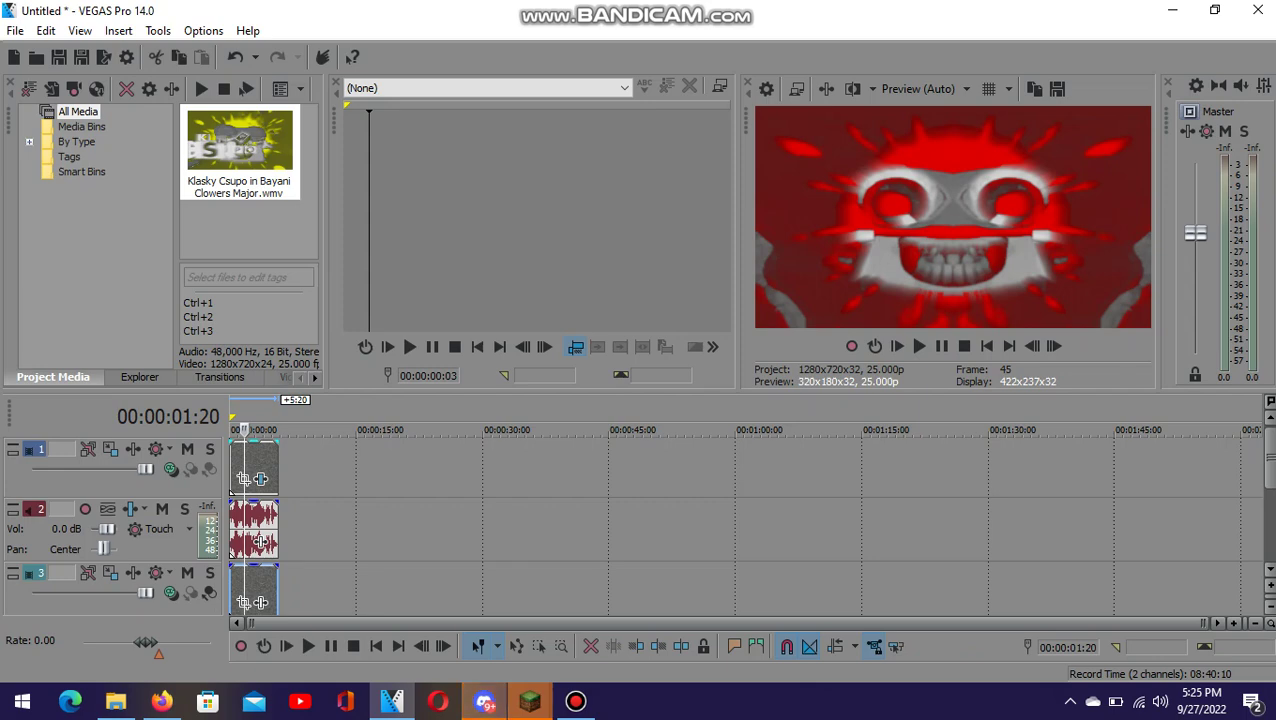
key("alt+f")
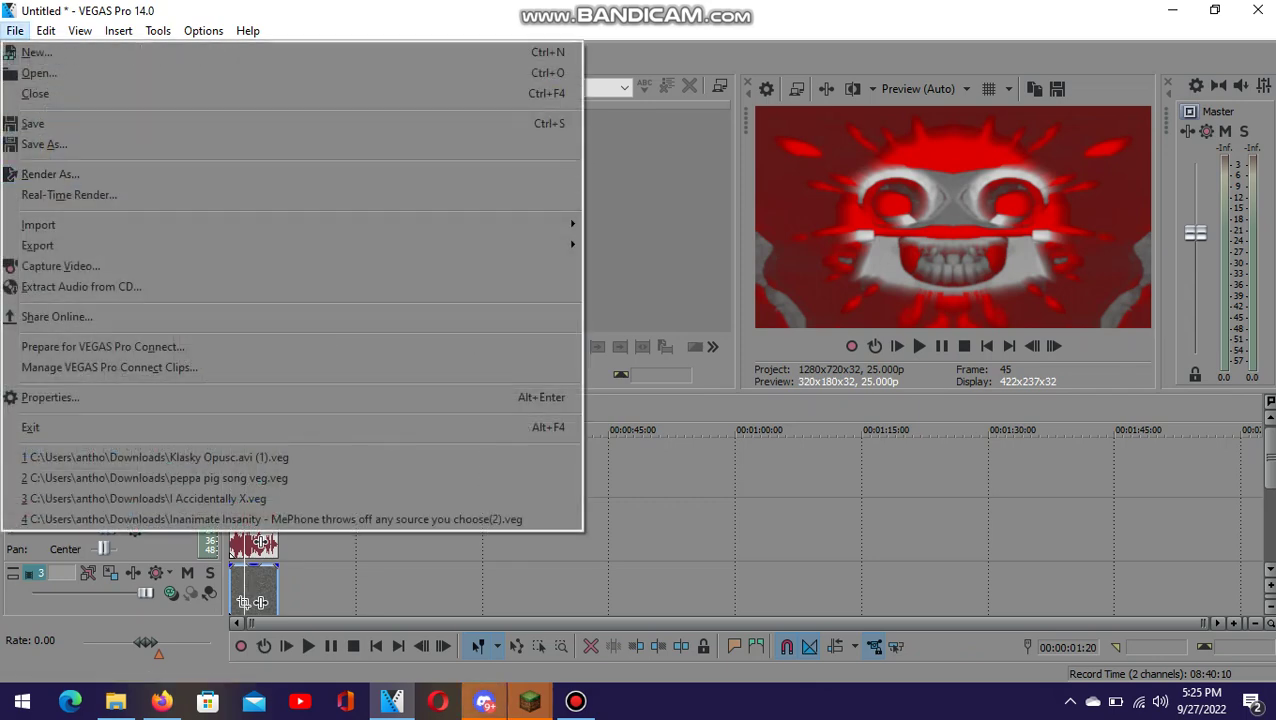
- Play the clip to preview the Channel Blend, inverted HSL and Mirror effects, then stop
key("Escape")
key("space")
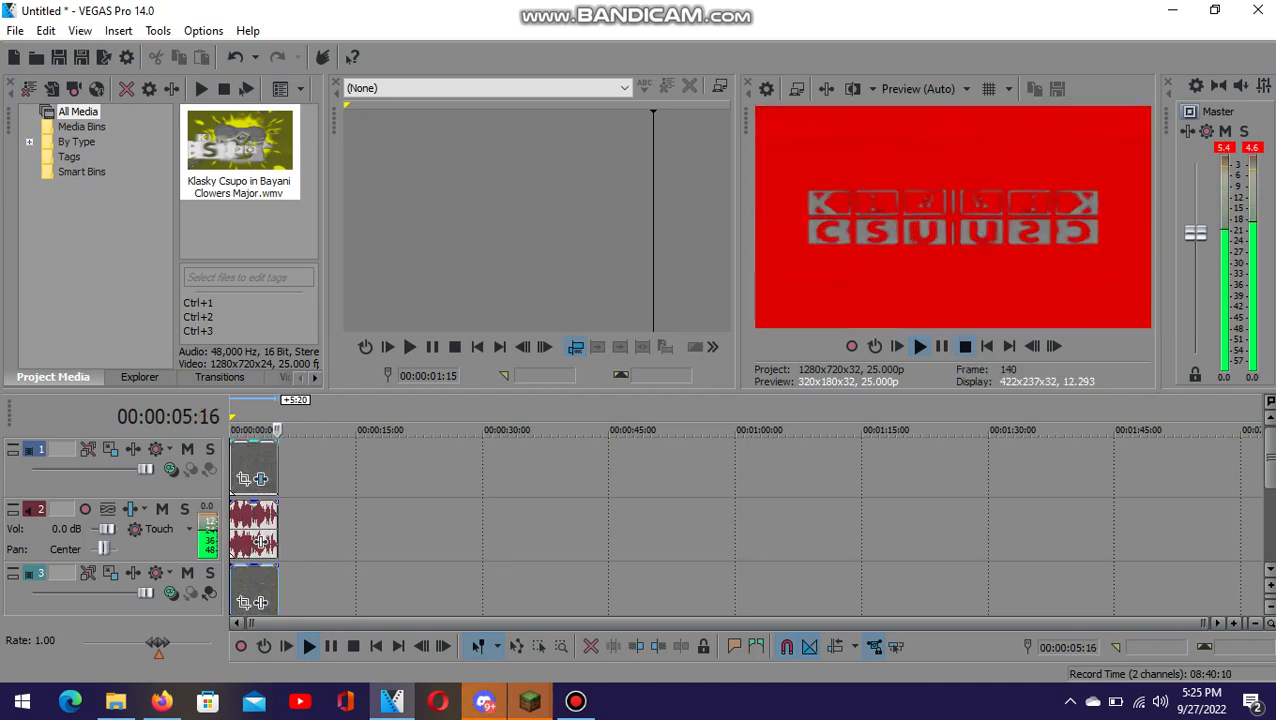
left_click(964, 346)
- Open the Render As dialog from the File menu
key("alt+f")
key("Down")
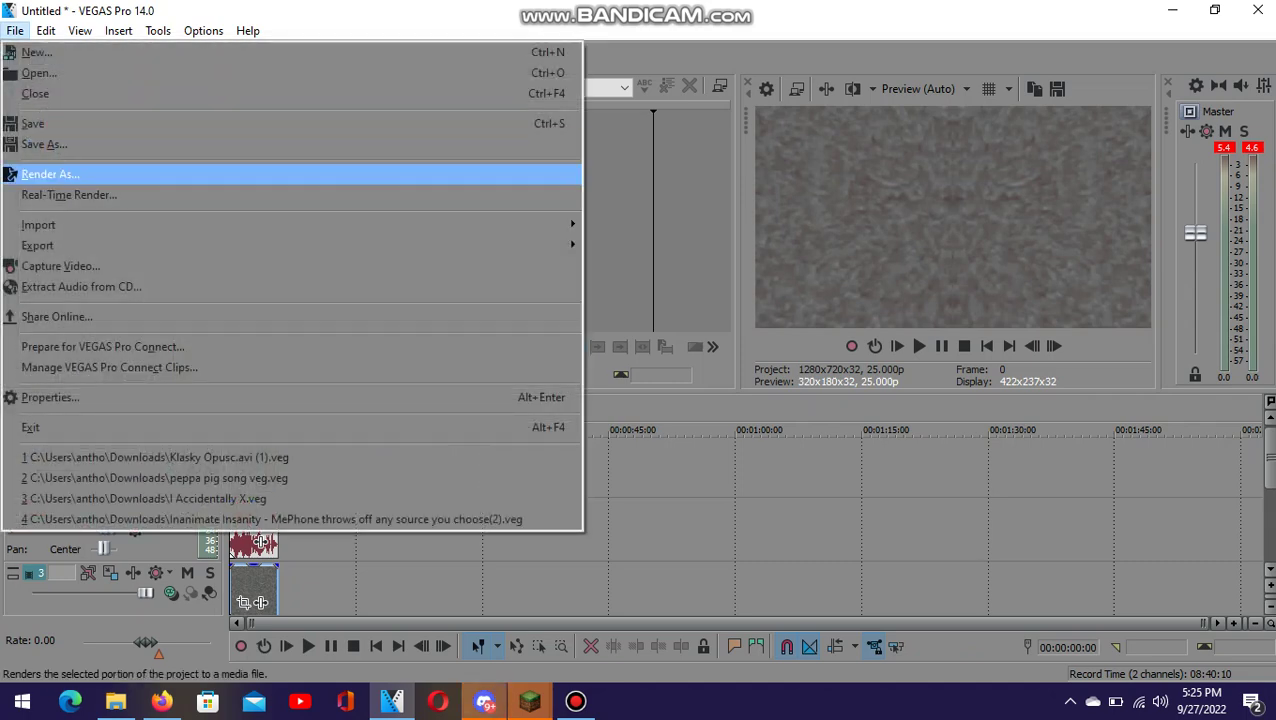
key("Return")
type("Bayani C")
key("shift+Tab")
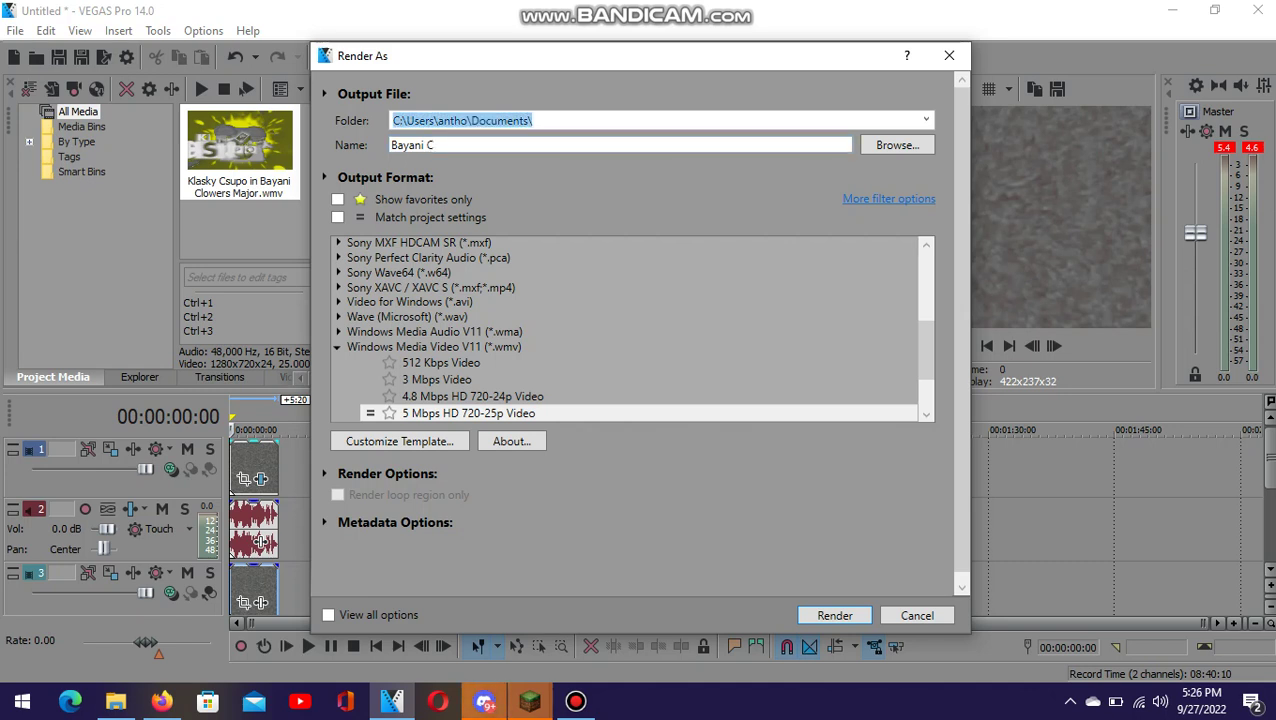
key("Tab")
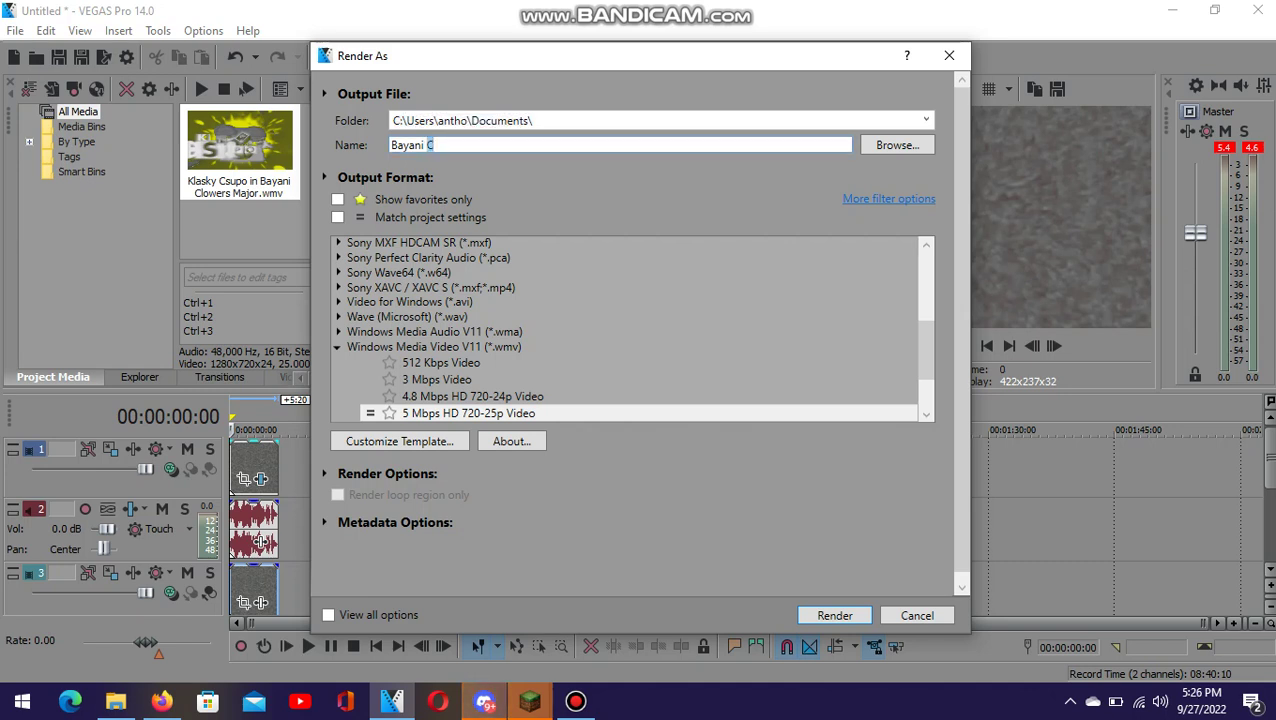
type("Klasky Csupo")
key("BackSpace")
type("n Bayani Clo")
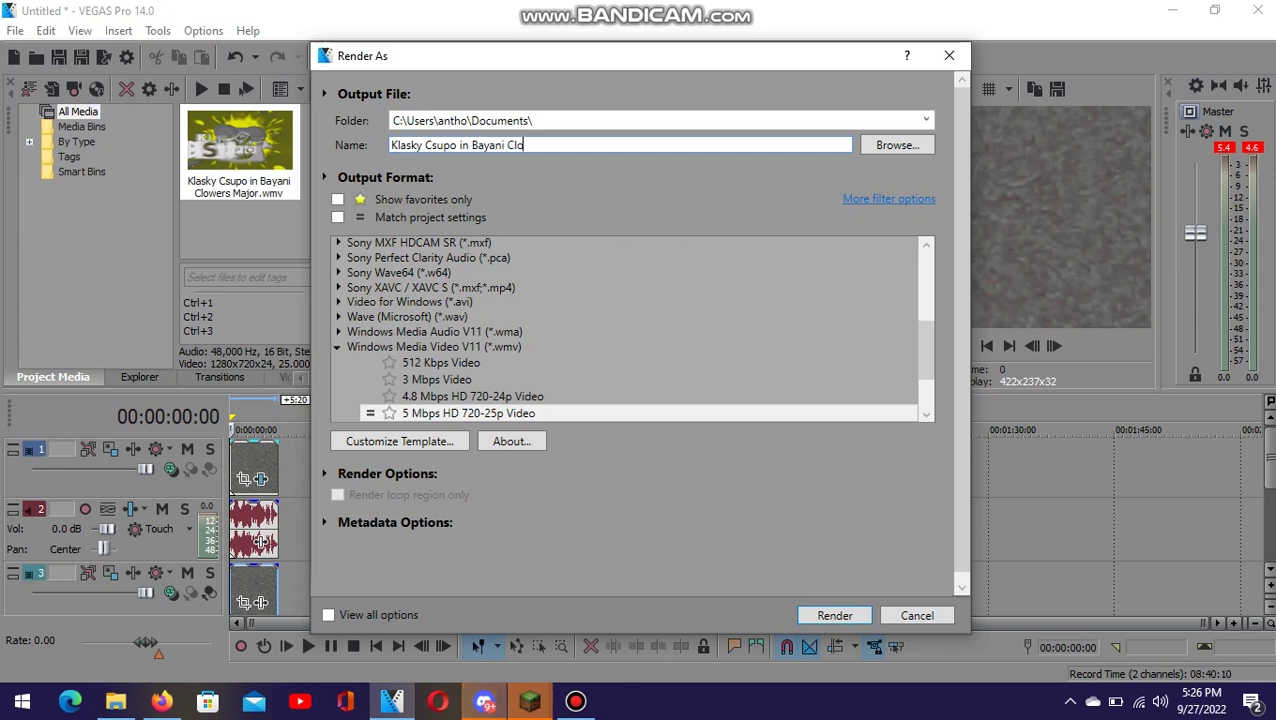
type("wMaj")
key("BackSpace")
key("BackSpace")
key("BackSpace")
type("Major 9.8")
key("BackSpace")
type("9")
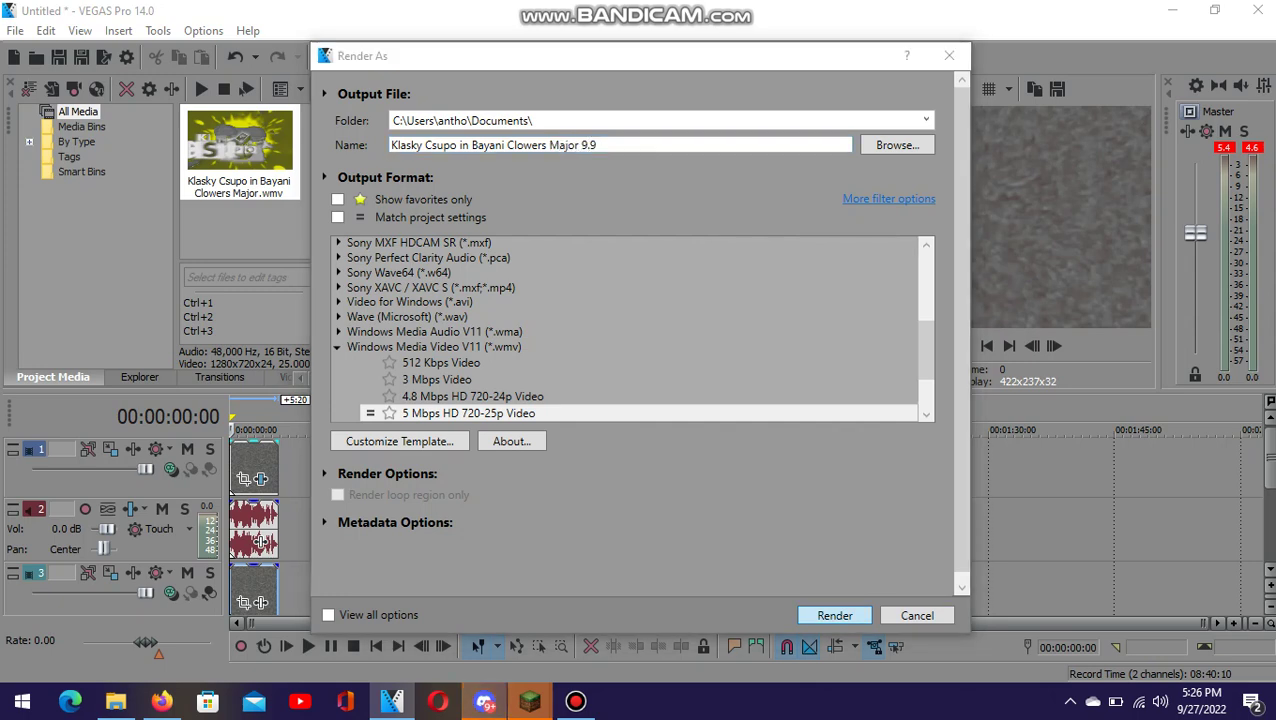
key("Return")
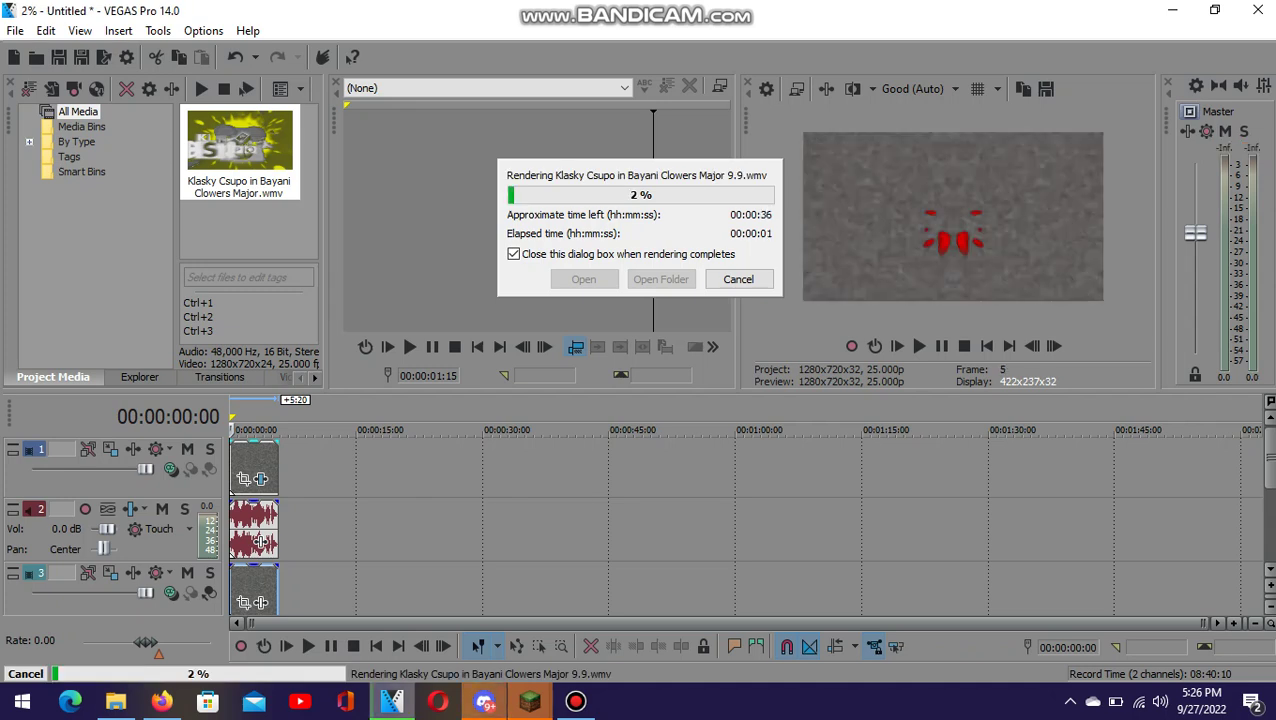